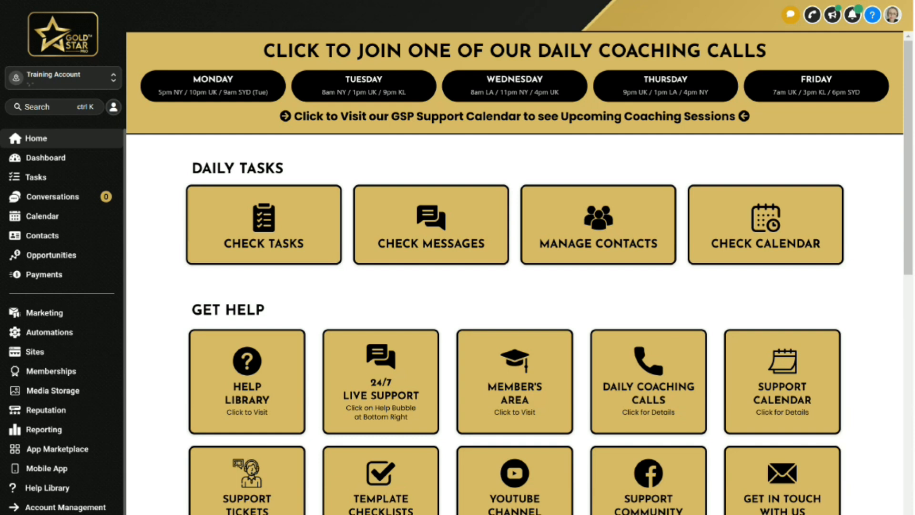
Turn off the Declined membership email notification in the client portal's email settings
click(39, 352)
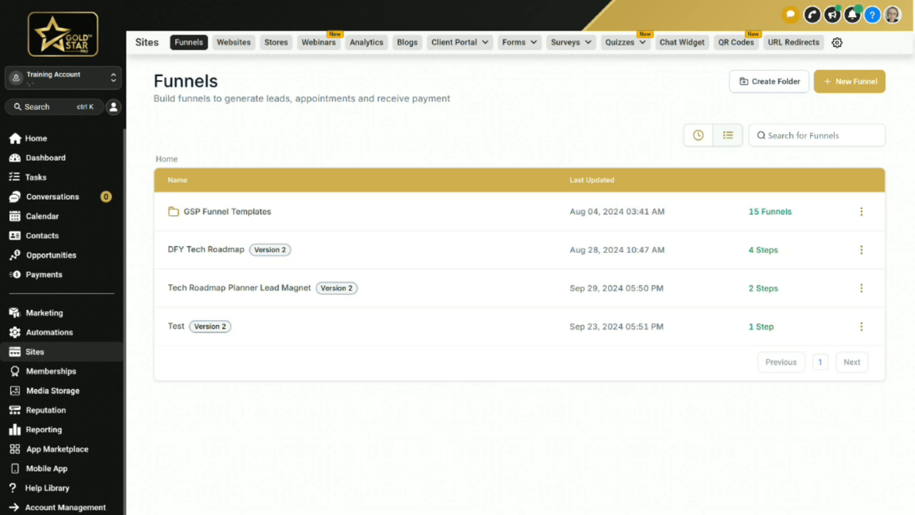
click(454, 41)
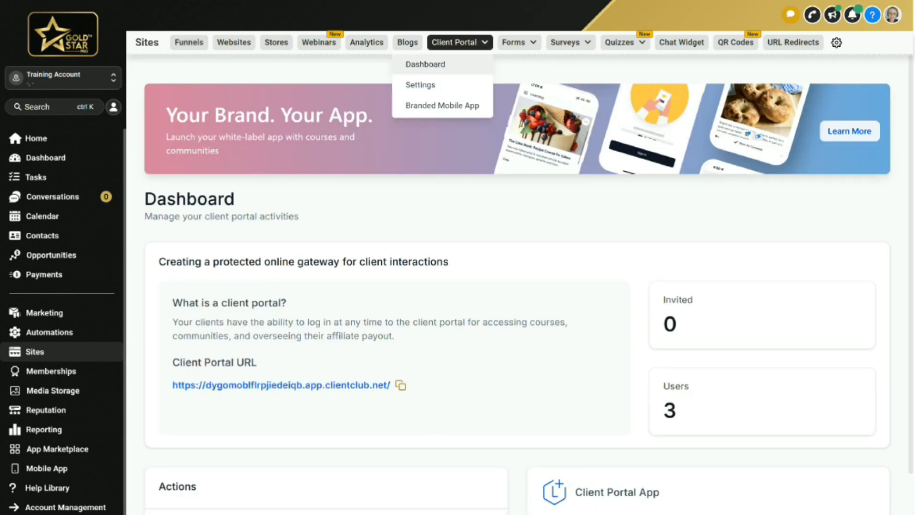
click(420, 84)
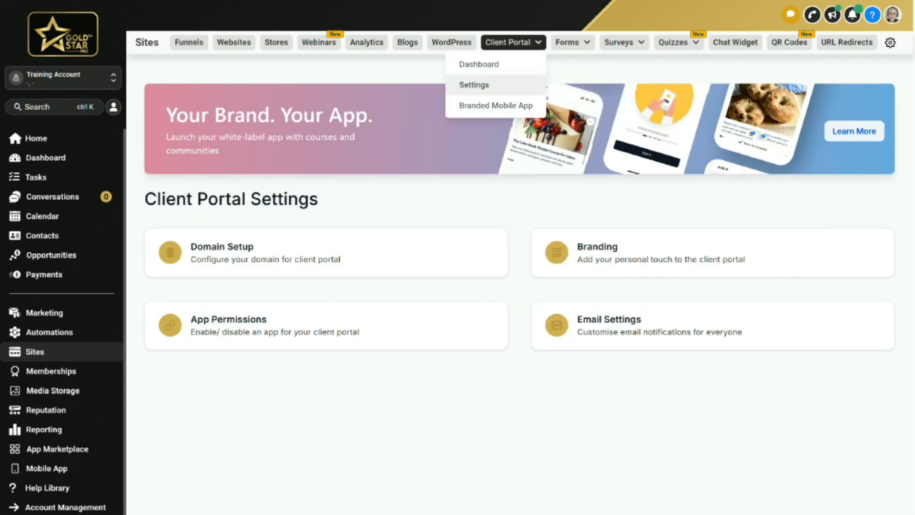
click(619, 319)
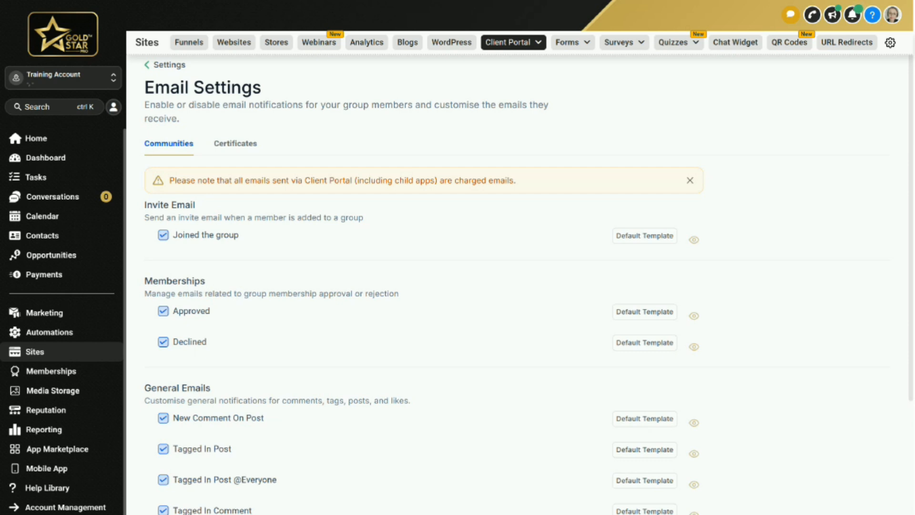
click(164, 342)
scroll(520, 286, down, 5)
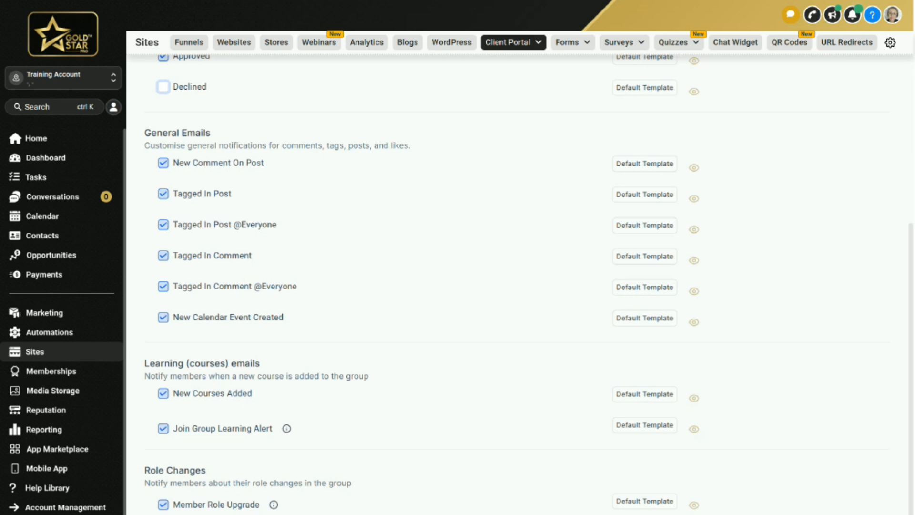
scroll(519, 286, up, 5)
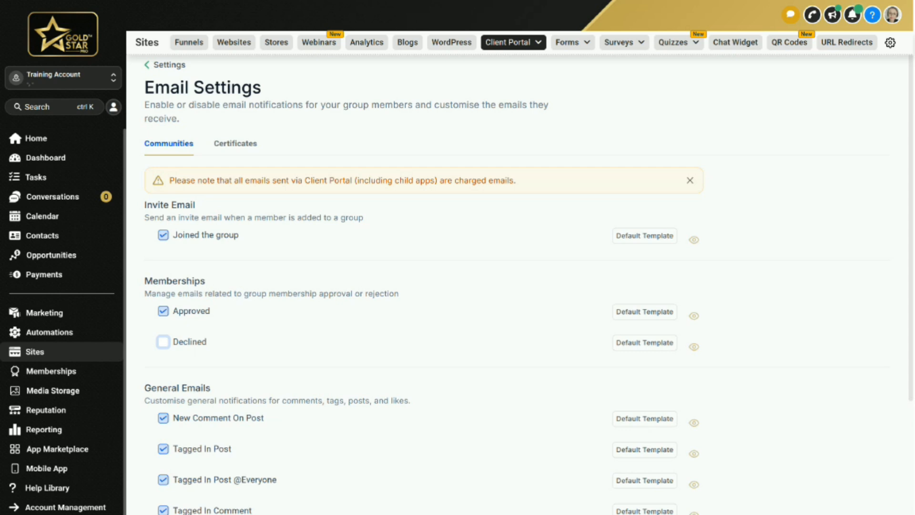
Create an email template folder named Communities
click(45, 312)
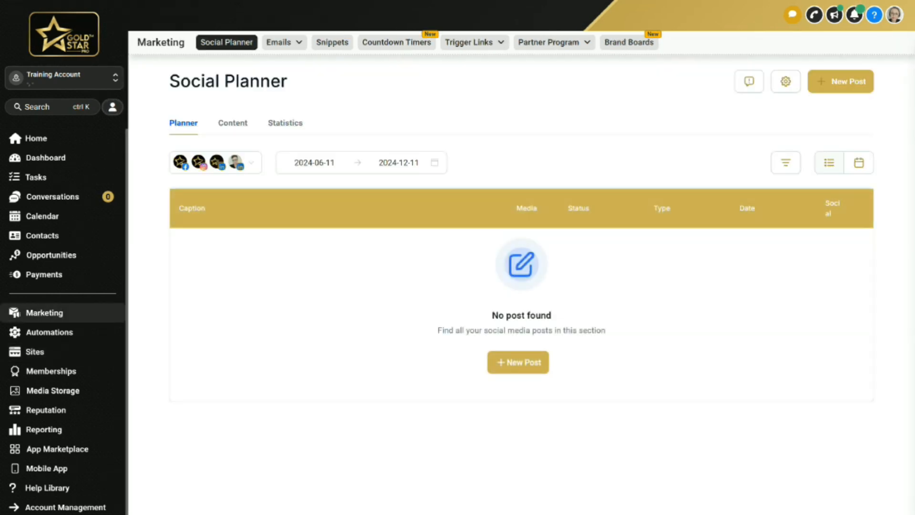
click(285, 42)
click(272, 85)
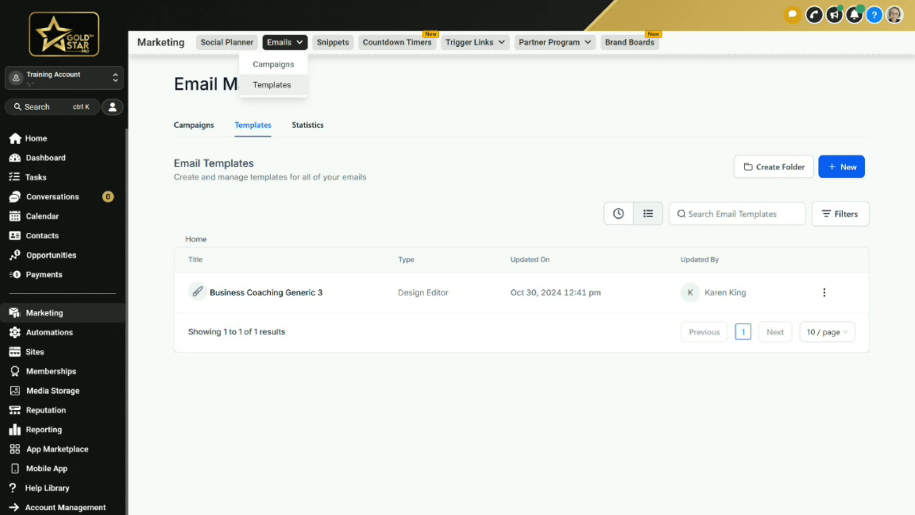
click(774, 166)
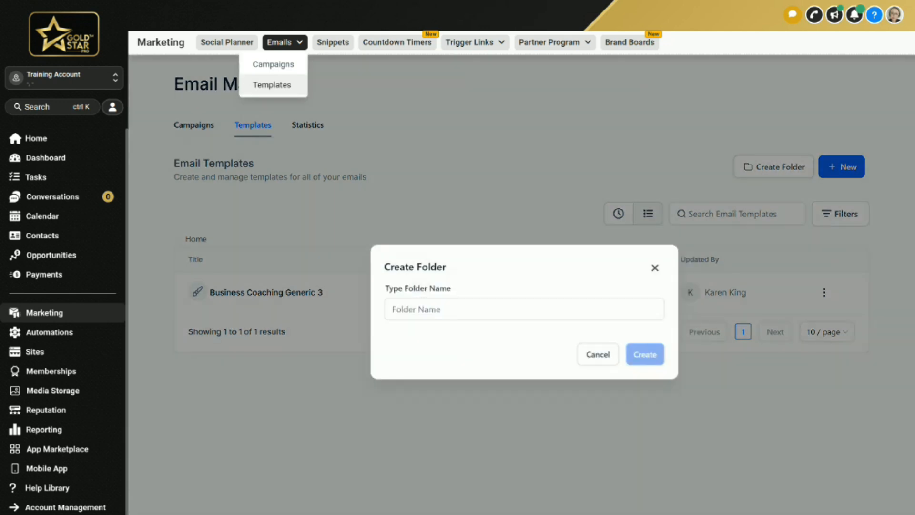
click(428, 310)
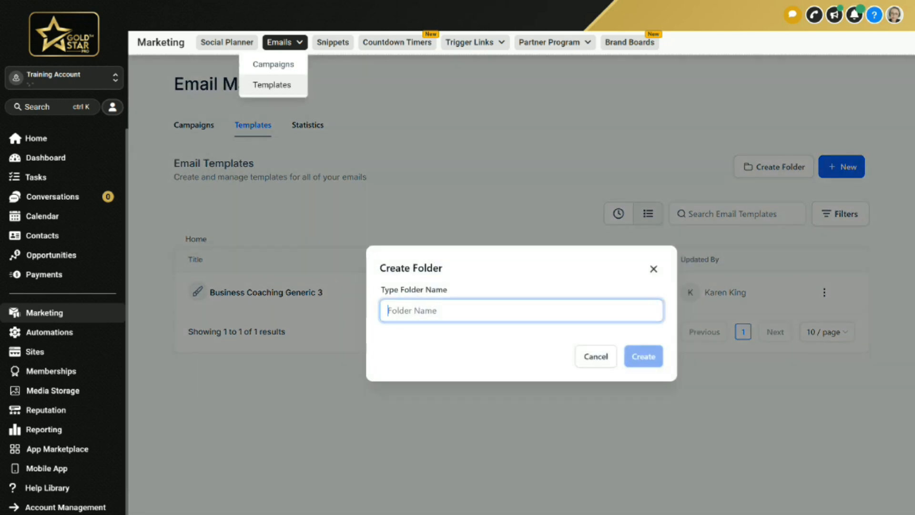
text(Commu)
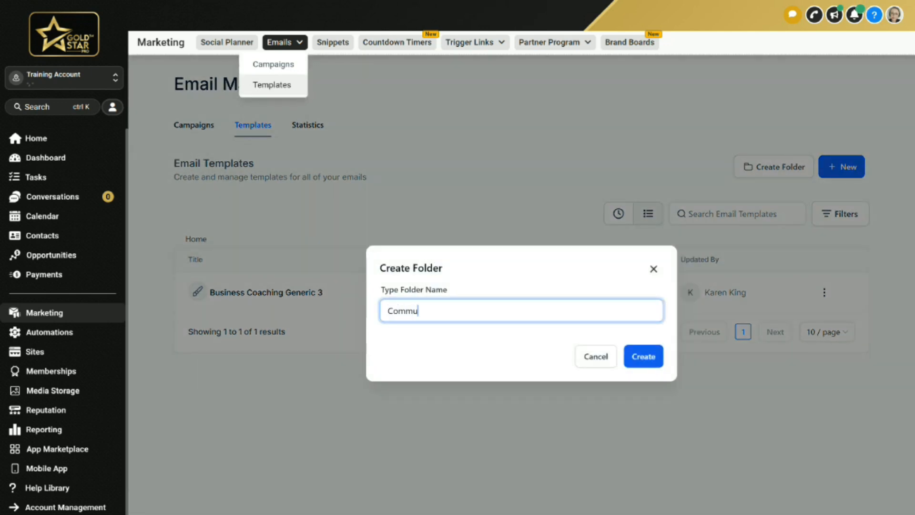
text(nities)
click(644, 357)
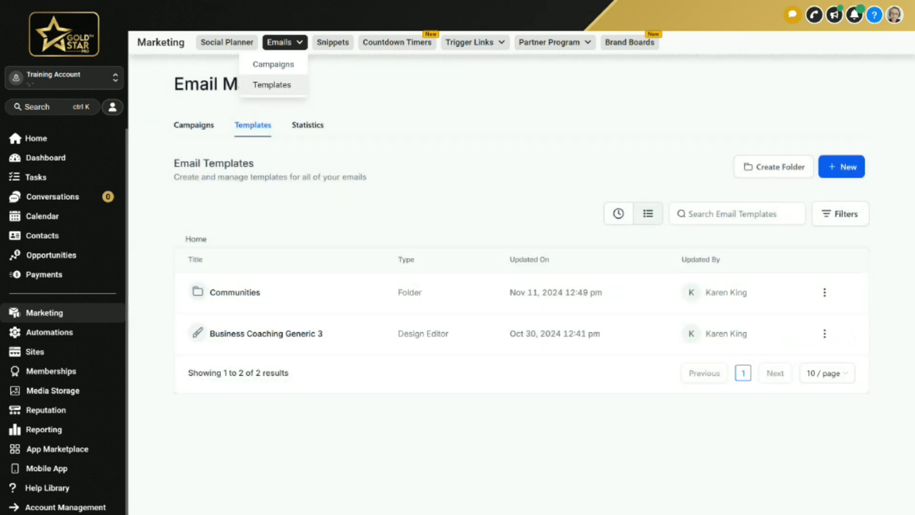
Inside the Communities folder, create a new email template from the Pulse Marketing library design
click(229, 299)
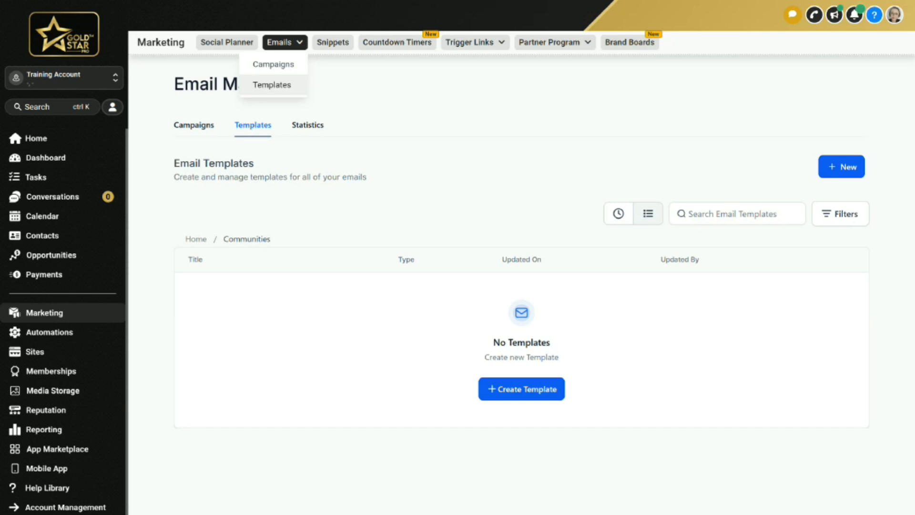
click(841, 167)
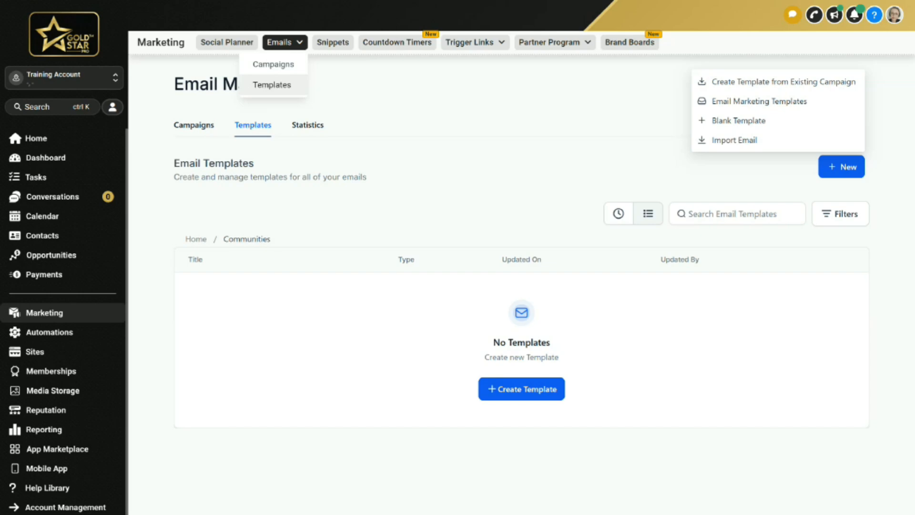
click(759, 101)
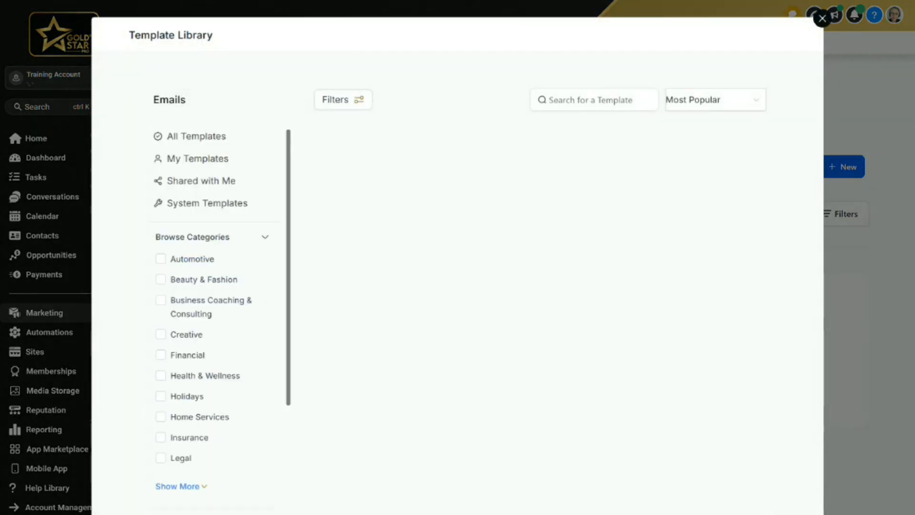
scroll(537, 319, down, 8)
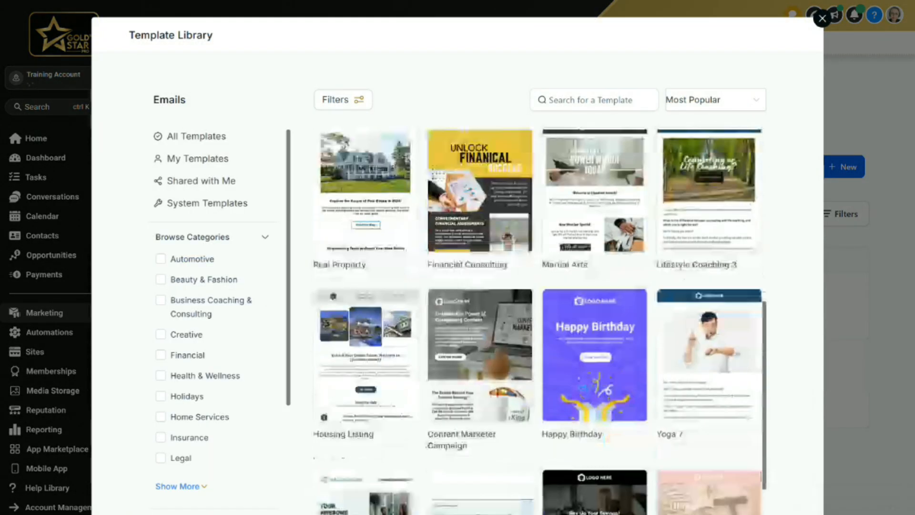
scroll(538, 319, up, 8)
scroll(538, 319, up, 1)
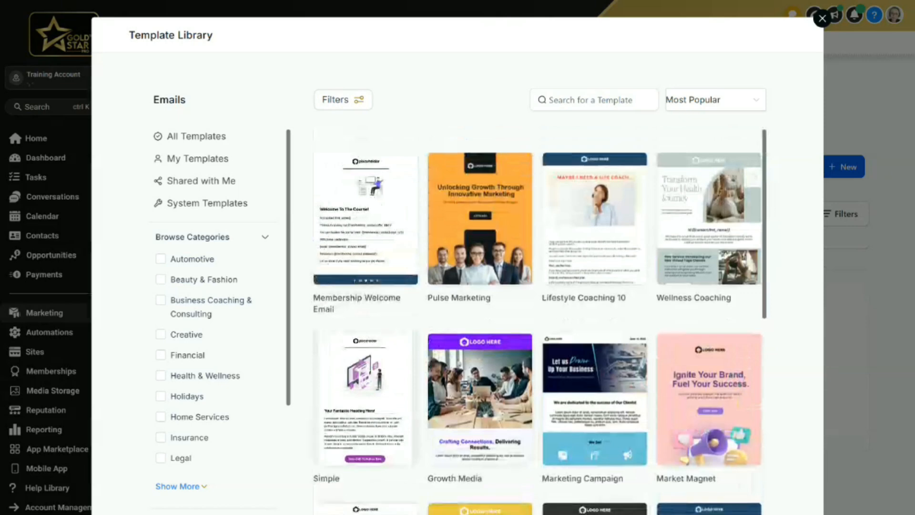
click(480, 219)
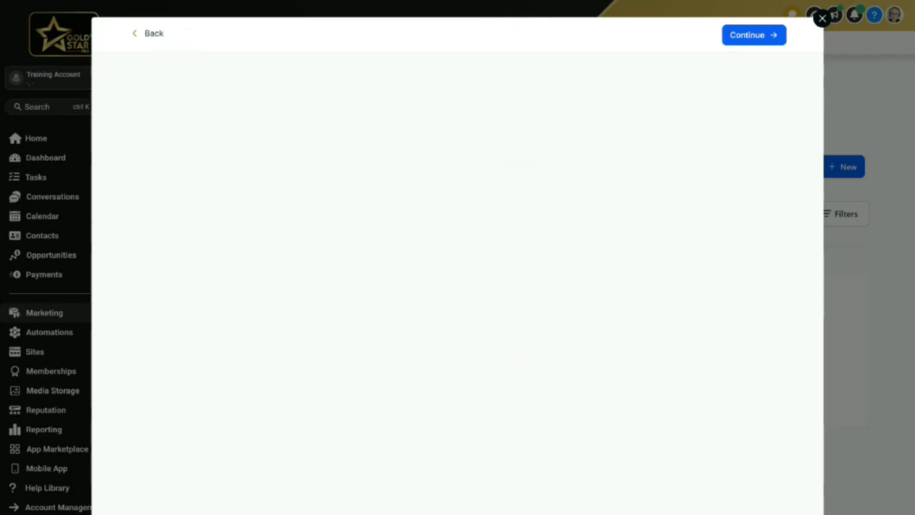
scroll(452, 299, down, 8)
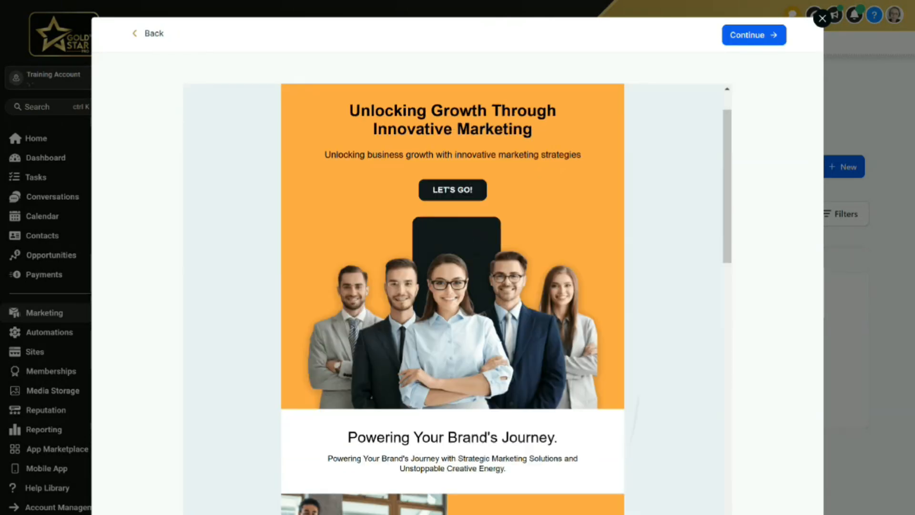
scroll(452, 299, up, 9)
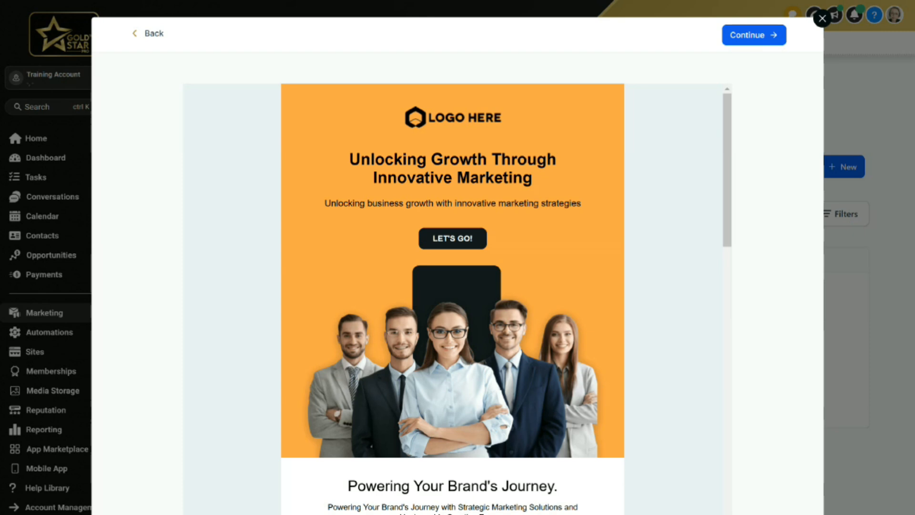
click(754, 35)
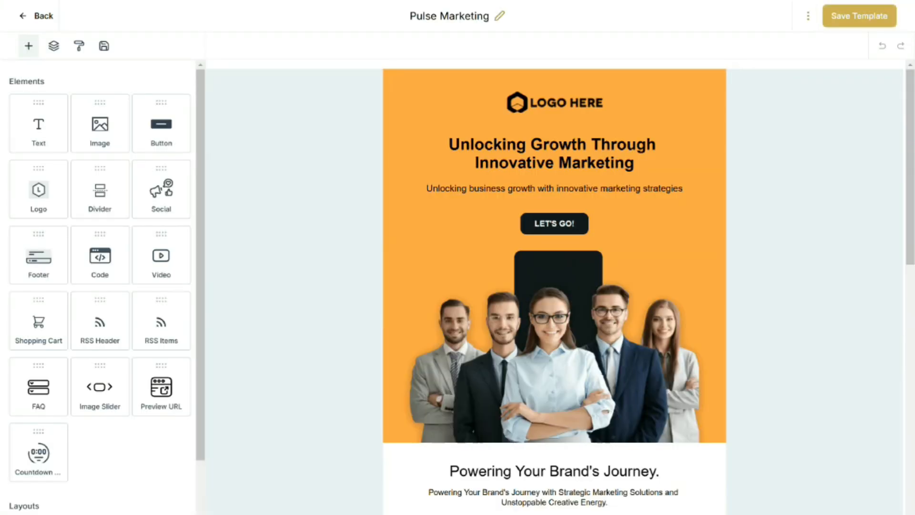
click(554, 341)
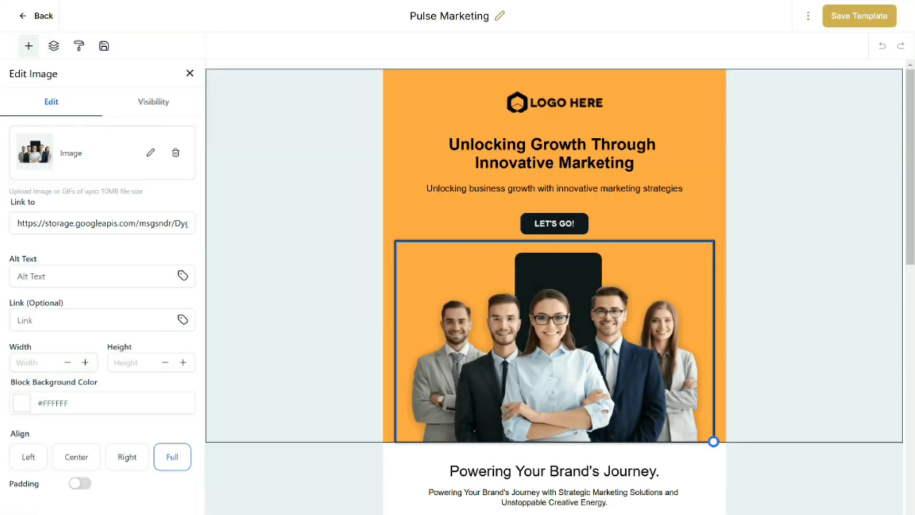
click(555, 223)
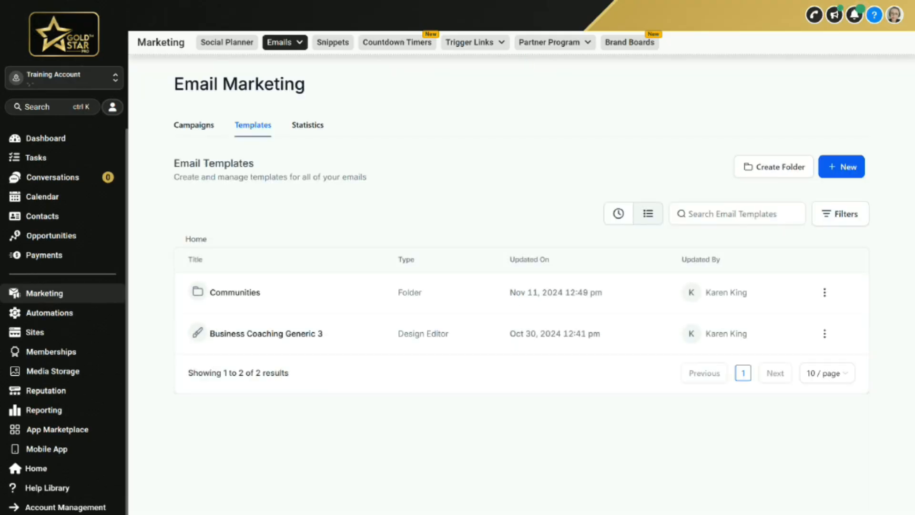
Create a blank email template inside the Communities folder
click(842, 166)
click(234, 292)
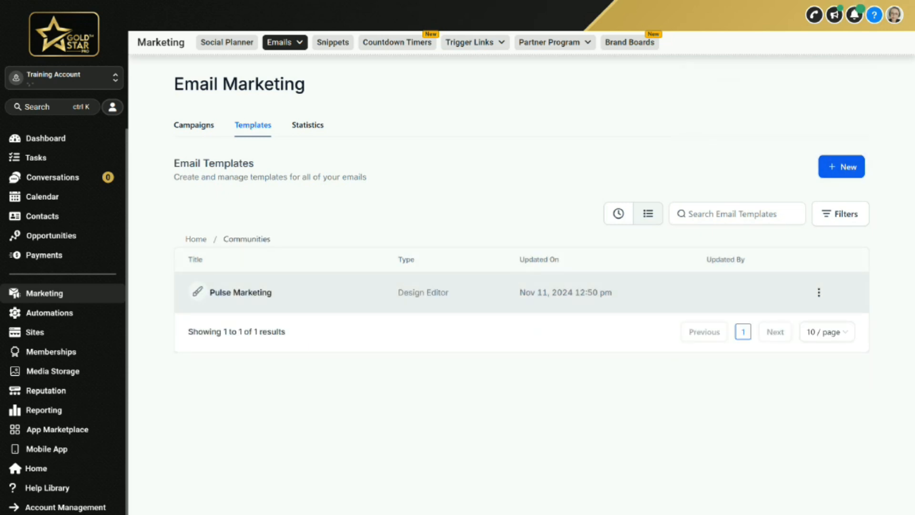
click(841, 167)
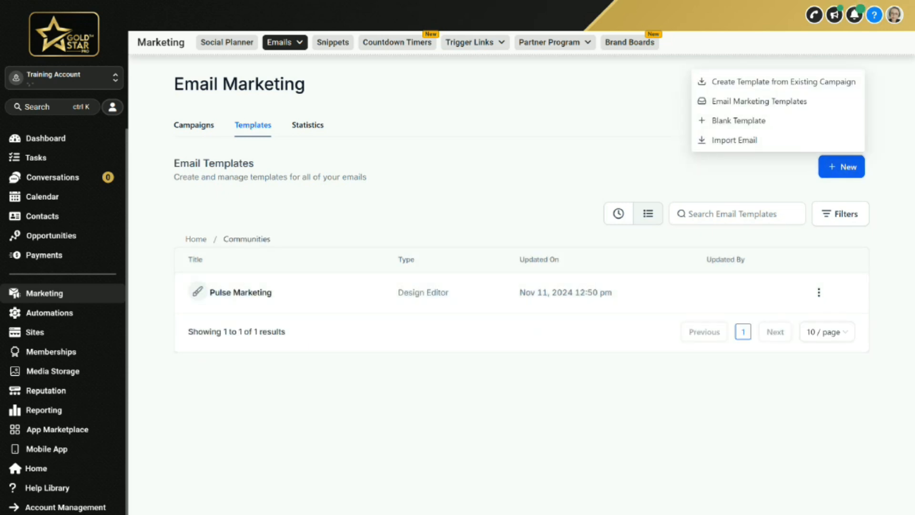
click(739, 120)
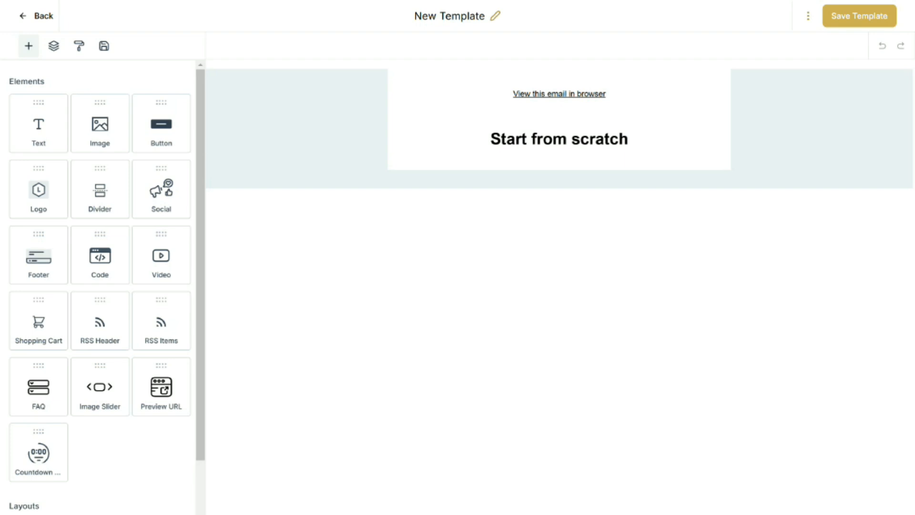
Add a logo block above the 'Start from scratch' heading and a text block below it
drag(39, 190, 572, 81)
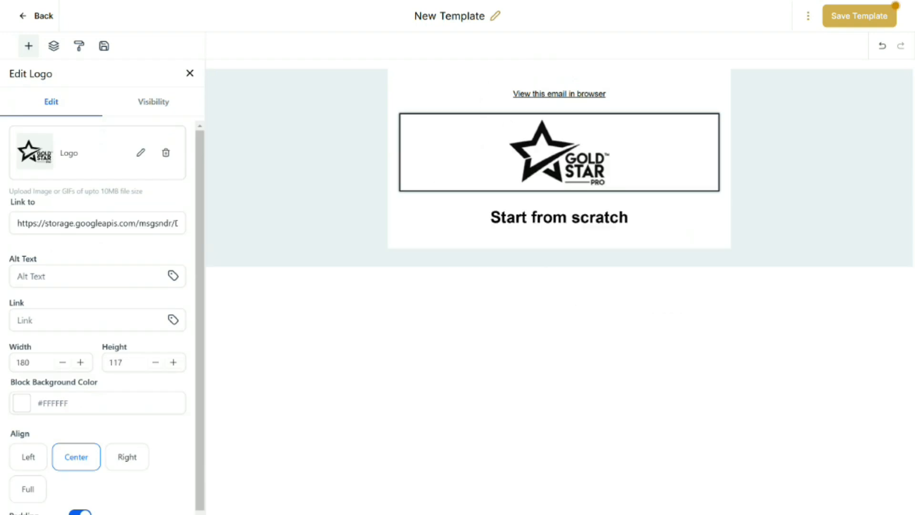
click(28, 45)
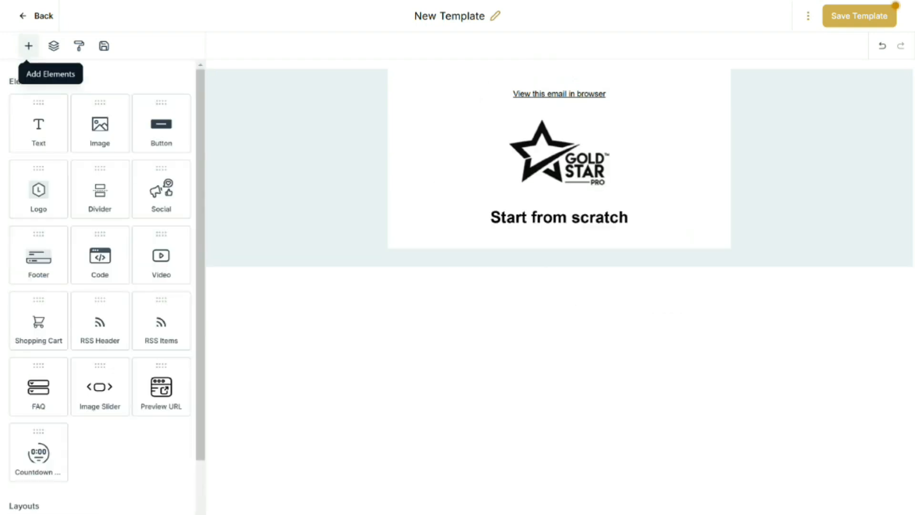
drag(38, 124, 516, 219)
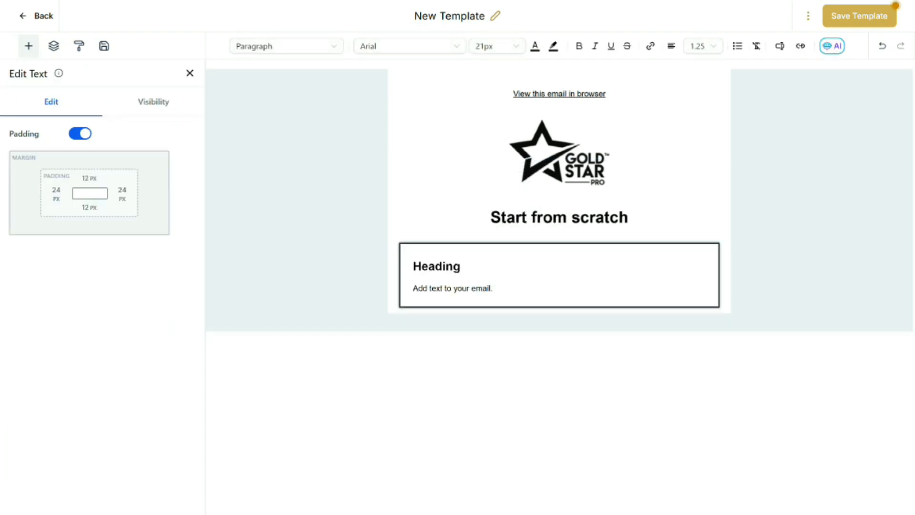
click(29, 46)
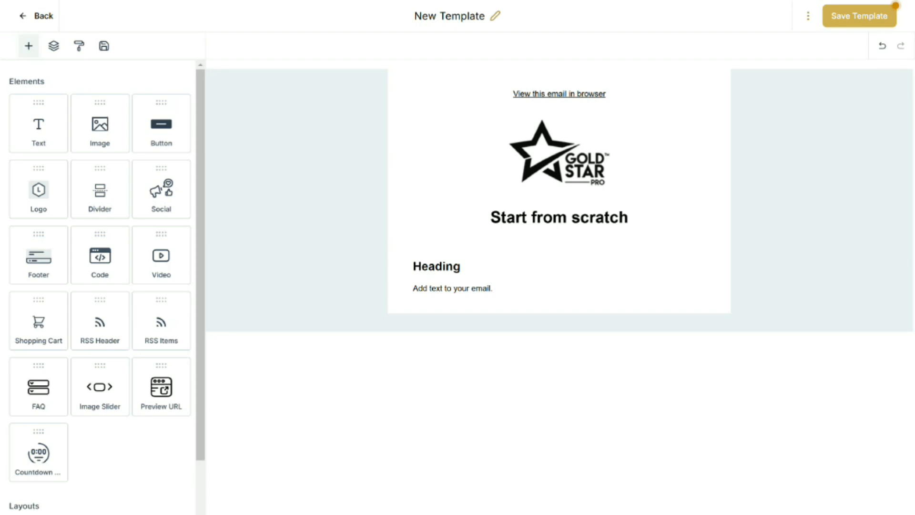
Insert a button block between the 'Start from scratch' heading and the text block
scroll(100, 286, down, 3)
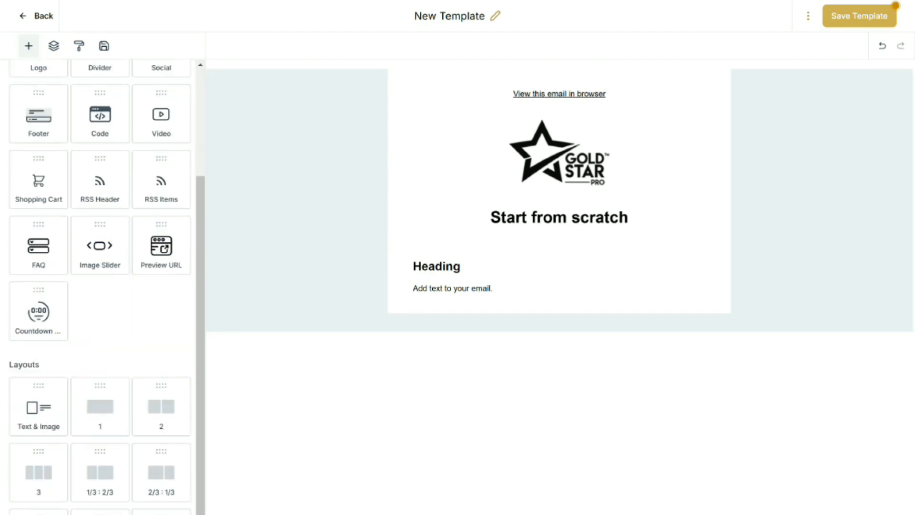
drag(161, 114, 159, 357)
scroll(160, 267, up, 3)
drag(161, 124, 536, 245)
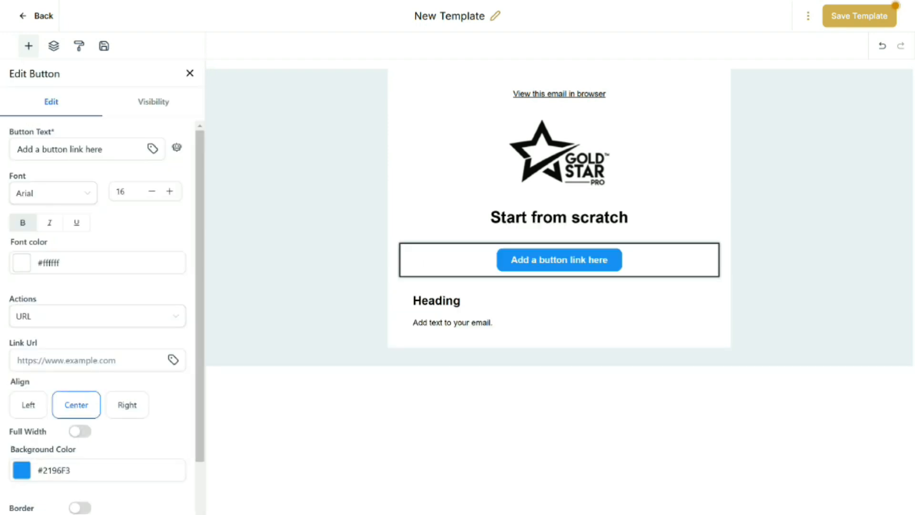
click(29, 45)
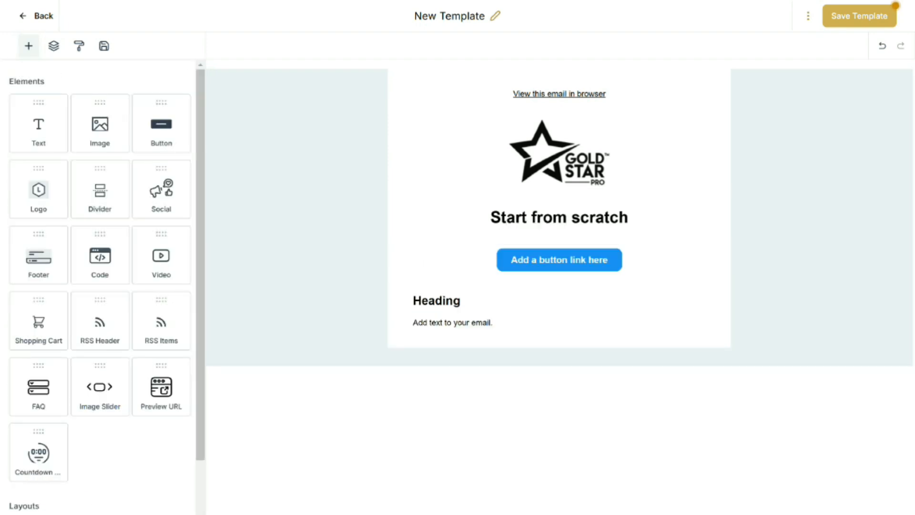
Add a divider block directly below the button
drag(99, 190, 517, 288)
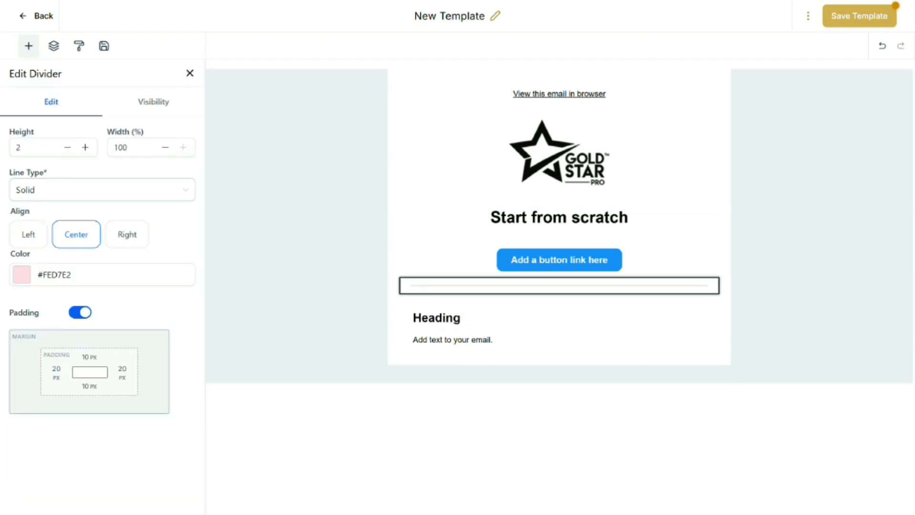
click(29, 45)
scroll(100, 286, down, 3)
scroll(100, 286, up, 3)
scroll(100, 285, down, 1)
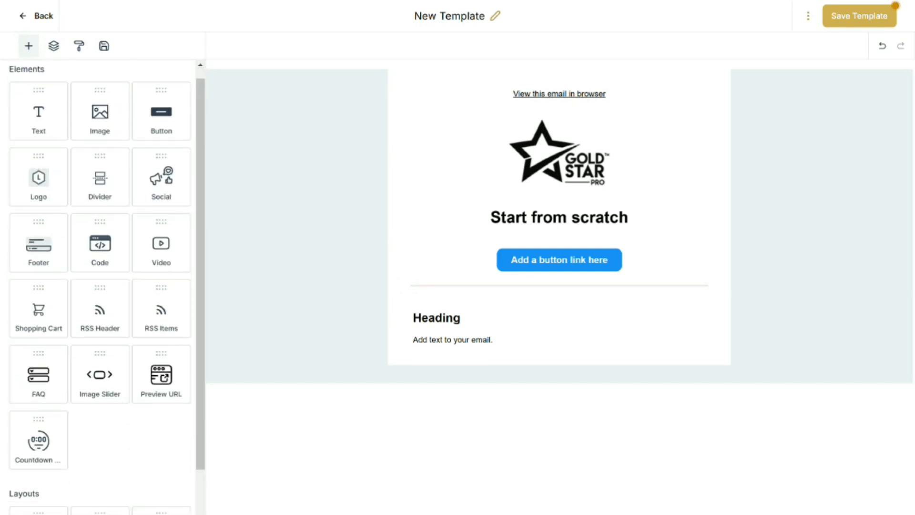
Add a footer block at the bottom of the email, below the text block
drag(38, 245, 453, 352)
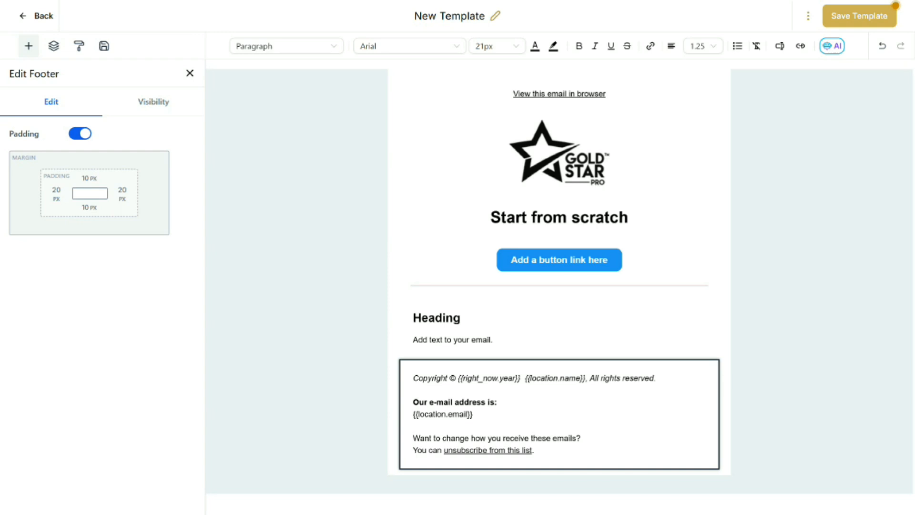
Resize the logo to a width of 125 and clear its height value
click(555, 149)
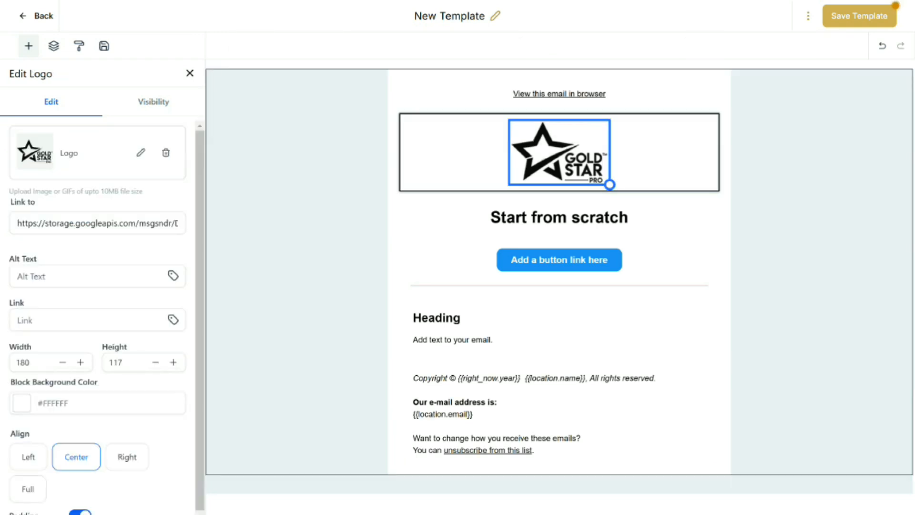
click(141, 153)
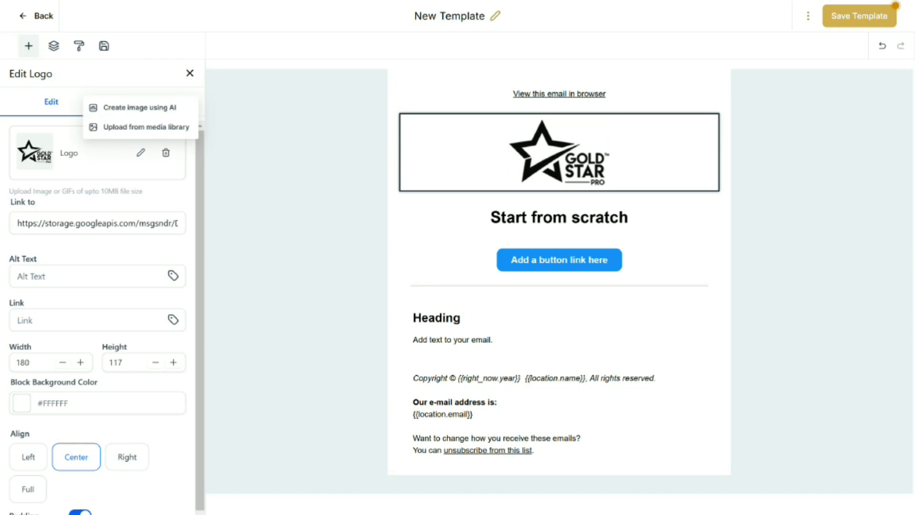
click(116, 245)
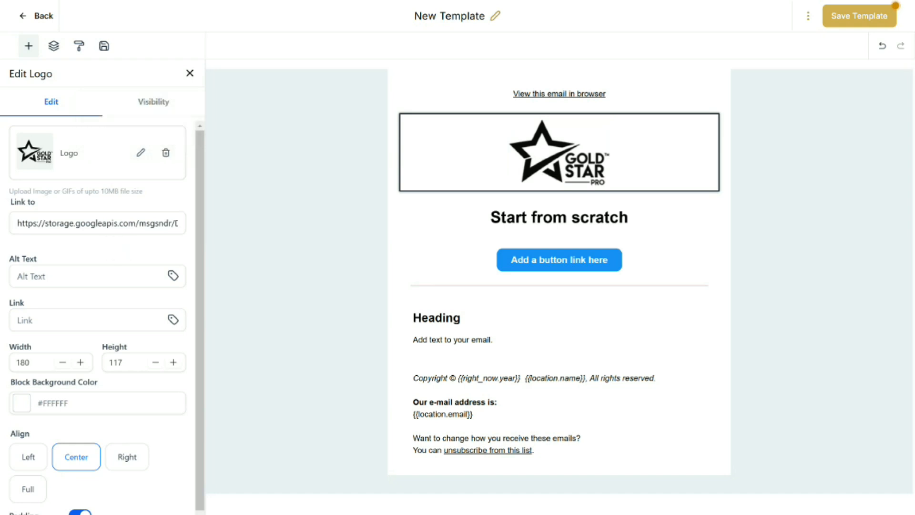
click(29, 362)
key(BackSpace)
key(BackSpace)
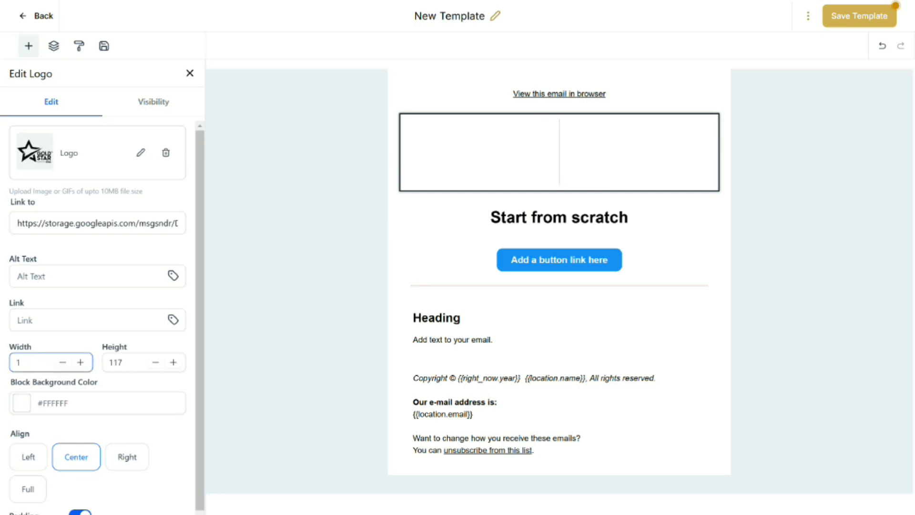
text(25)
click(122, 362)
key(BackSpace)
key(BackSpace)
key(BackSpace)
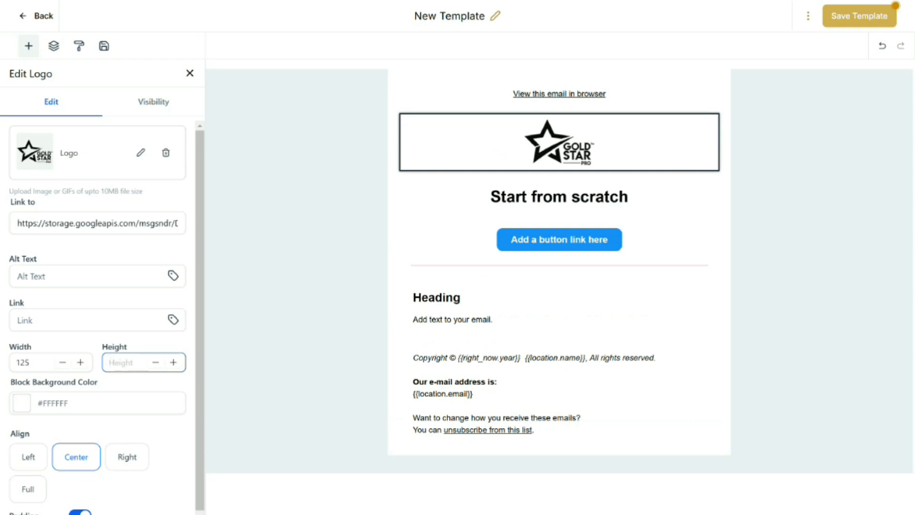
Change the button's background colour to black #000000
click(534, 237)
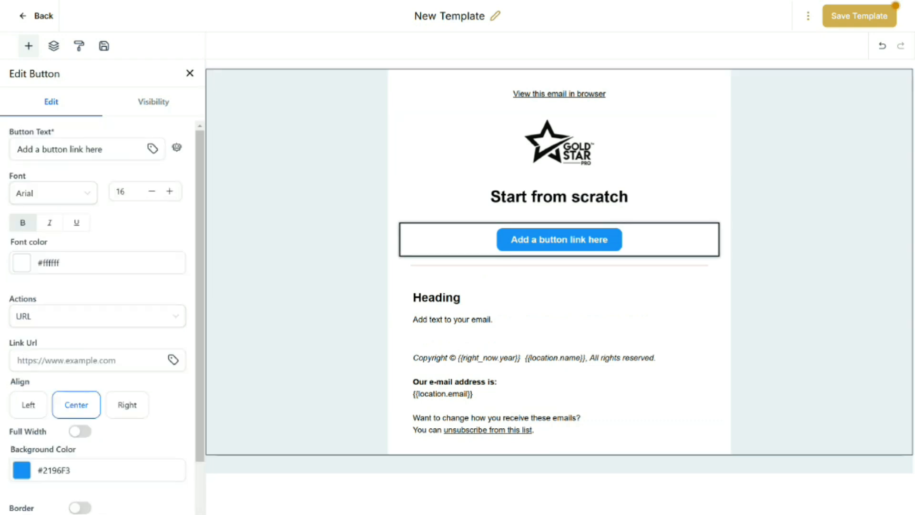
click(72, 470)
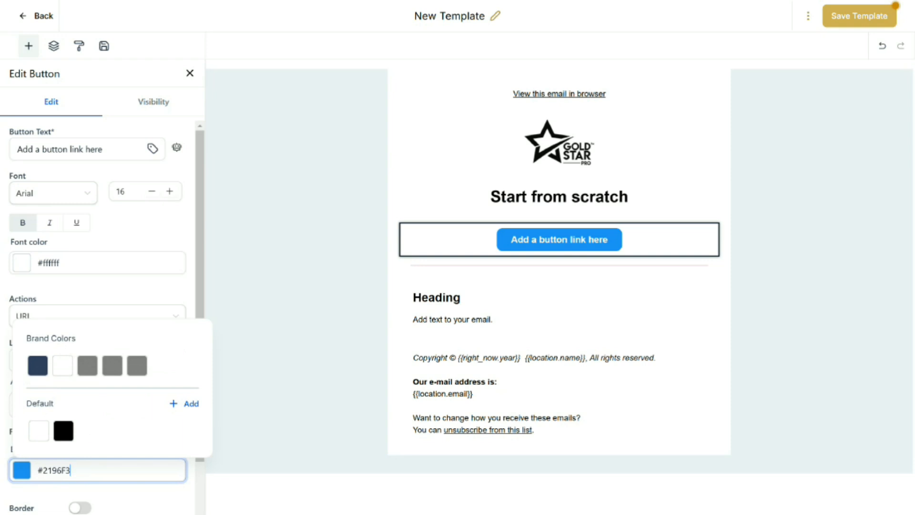
click(64, 431)
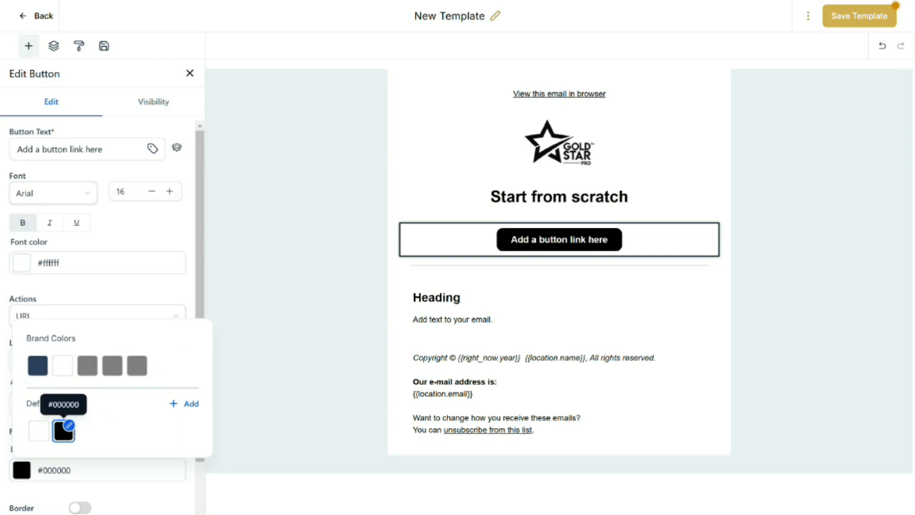
Set the divider below the button to colour #000000 and height 4
click(559, 265)
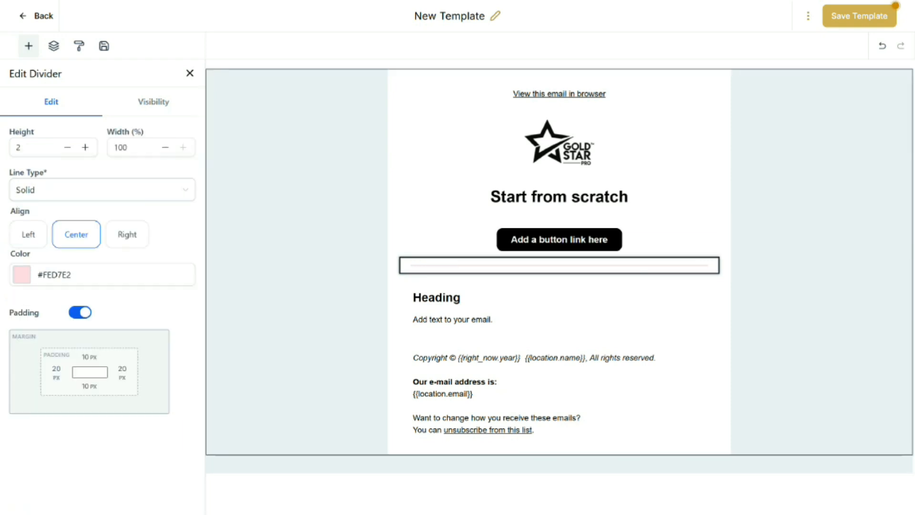
click(76, 275)
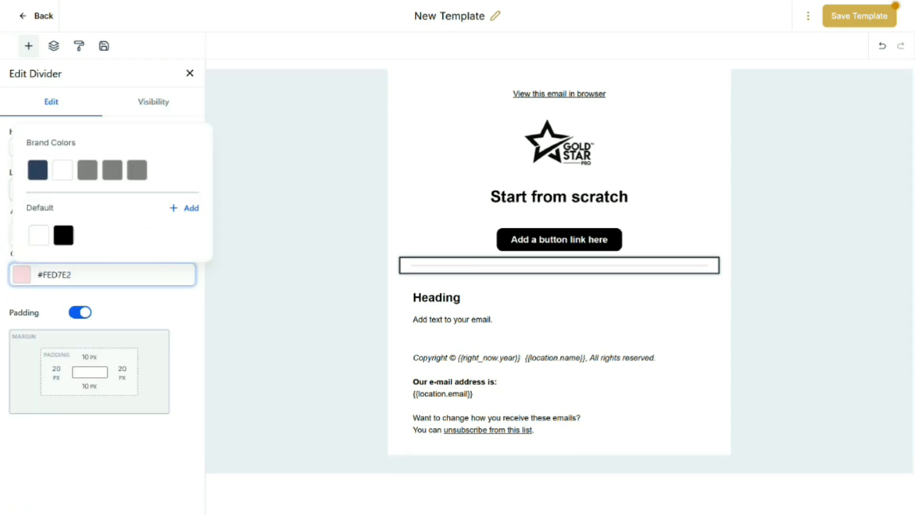
click(63, 235)
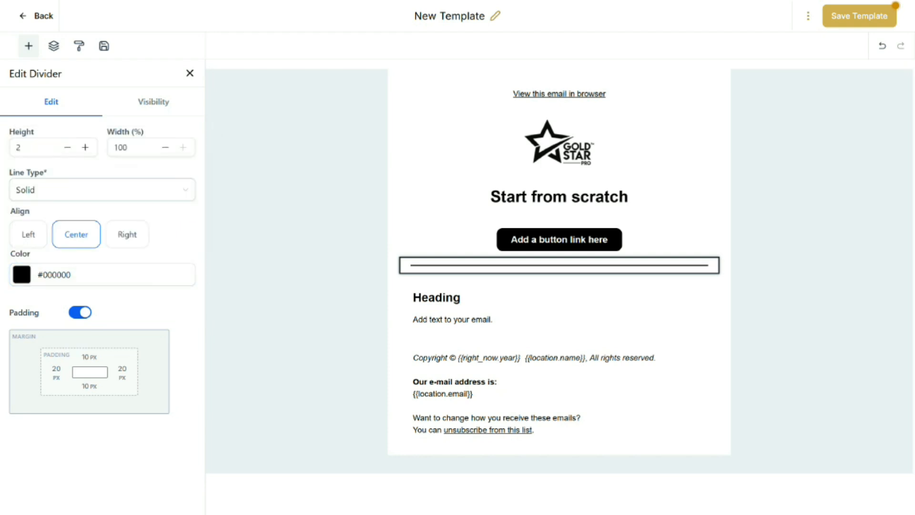
click(85, 147)
click(85, 147)
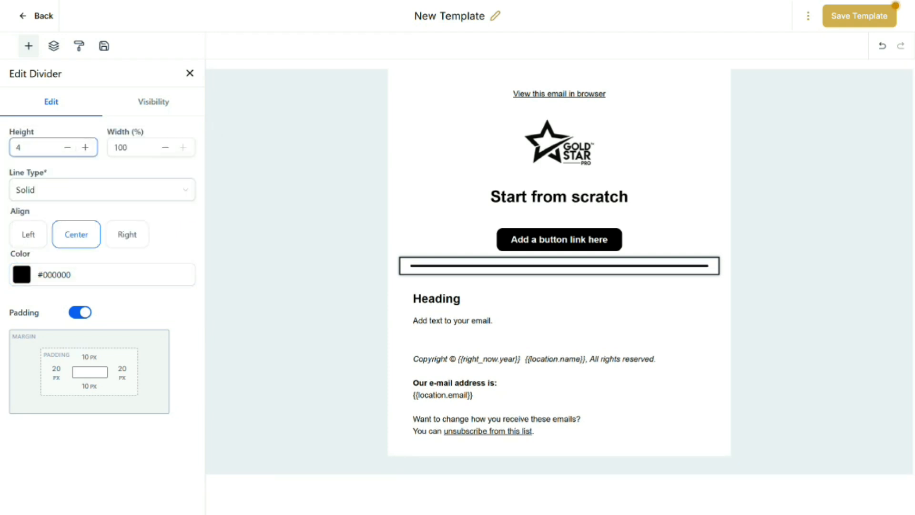
click(434, 262)
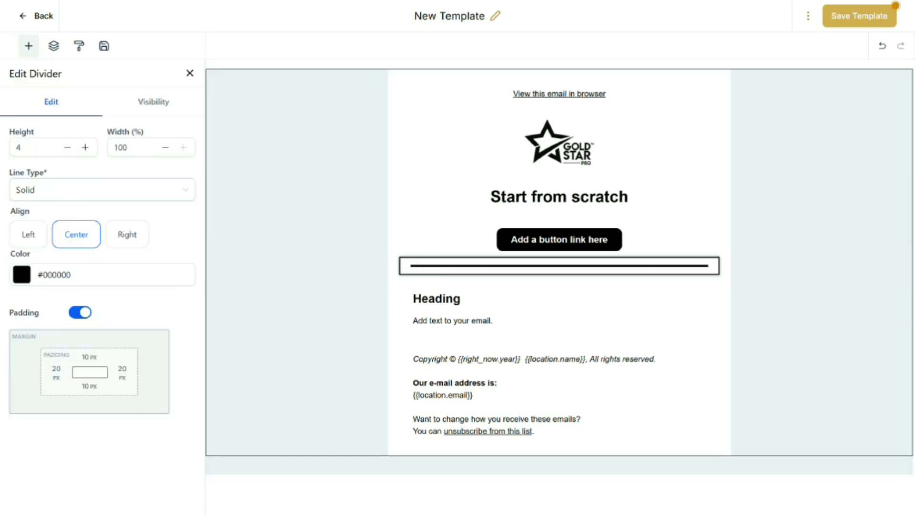
Add a second divider block and move it between the text block and the footer
click(29, 46)
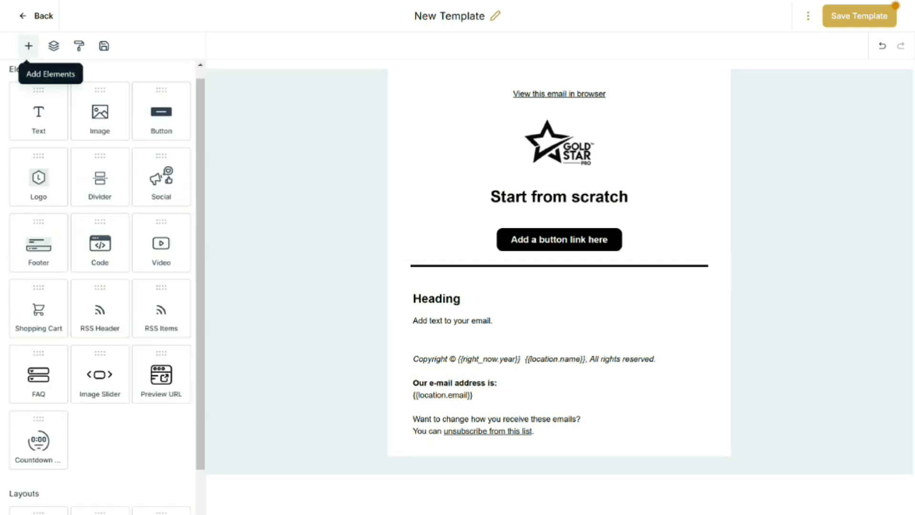
drag(100, 180, 461, 346)
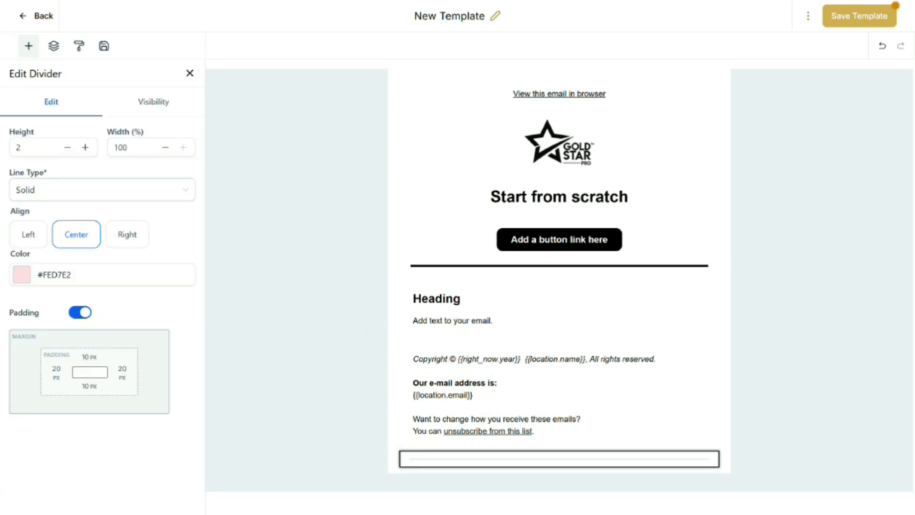
click(441, 379)
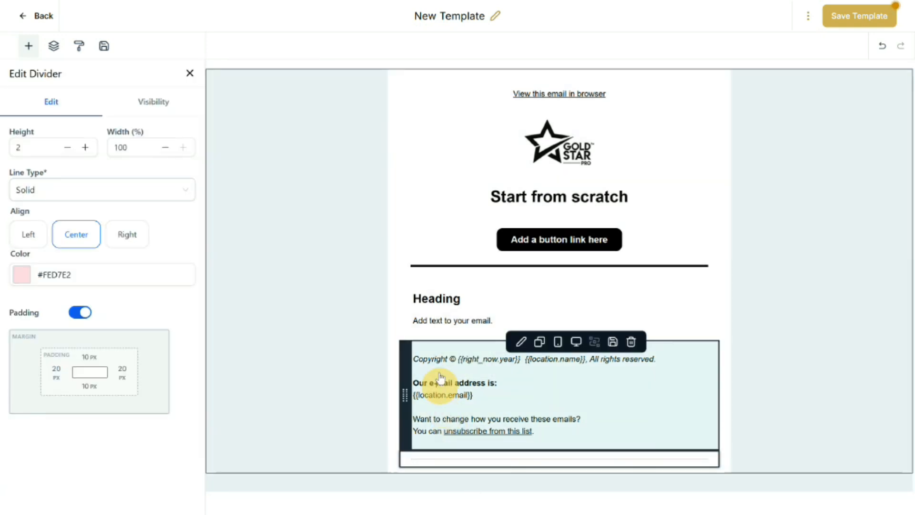
drag(405, 458, 422, 354)
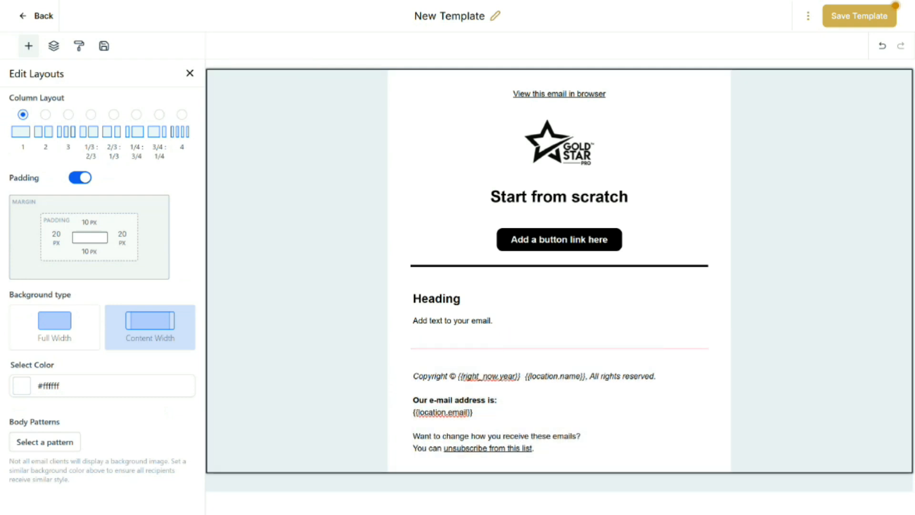
Set the second divider's colour to #000000 and its height to 3
click(560, 348)
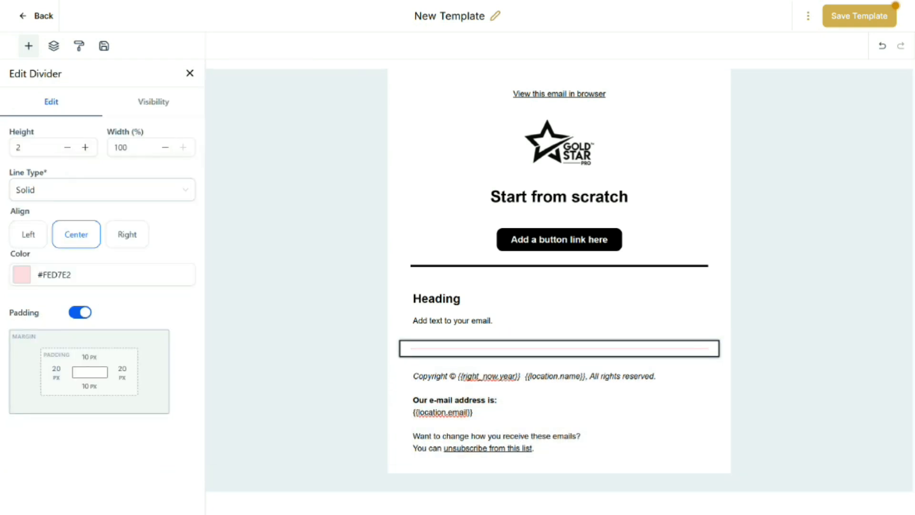
click(22, 274)
click(63, 235)
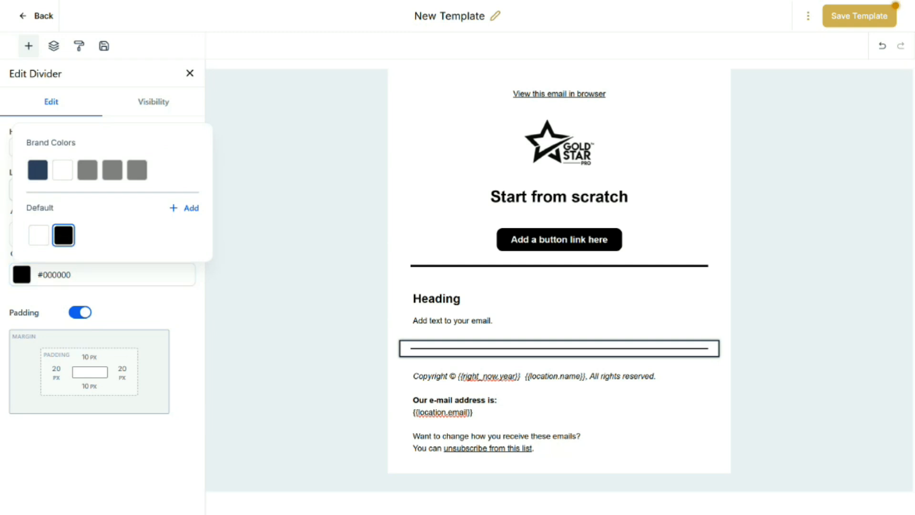
click(127, 75)
click(85, 148)
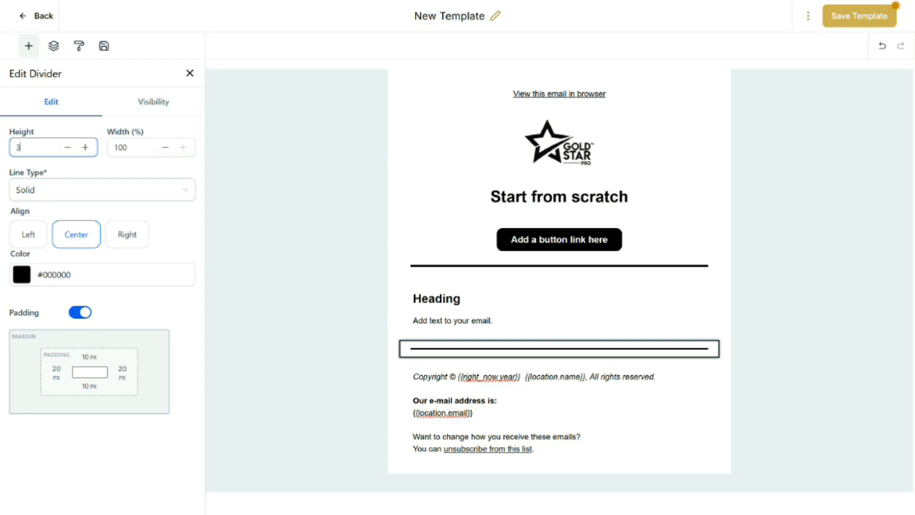
Rename the template to 'Communities Template' and save it
click(495, 16)
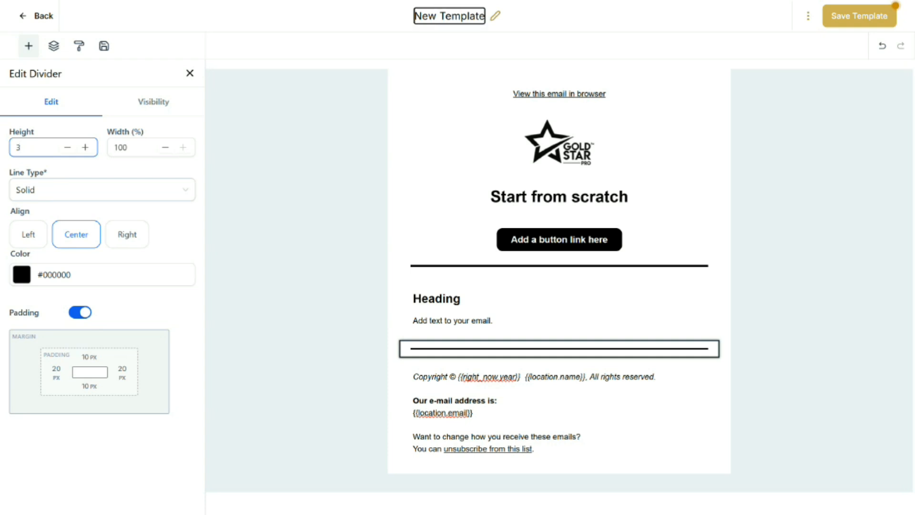
triple_click(437, 16)
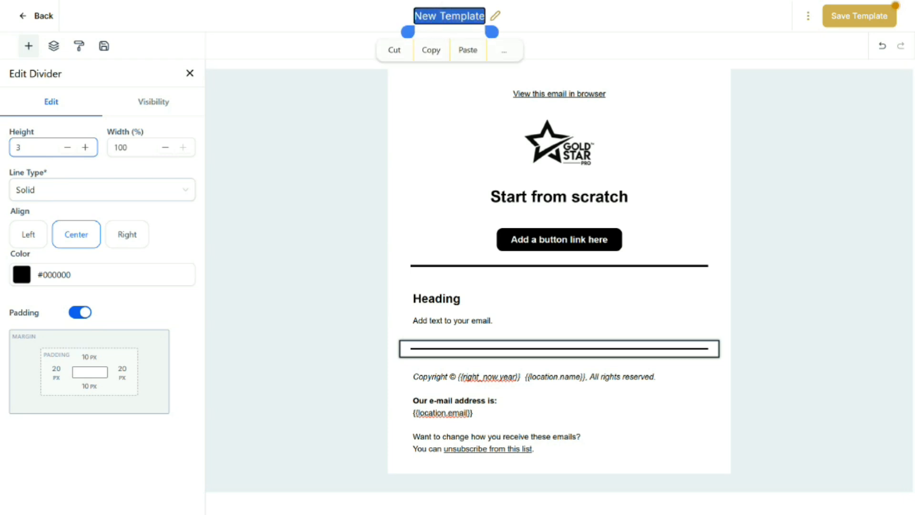
text(Co)
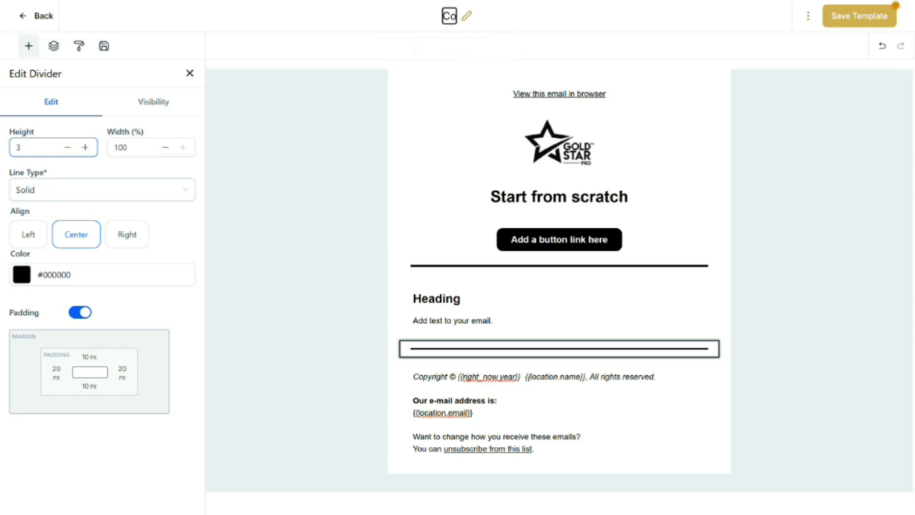
text(mmunities Template)
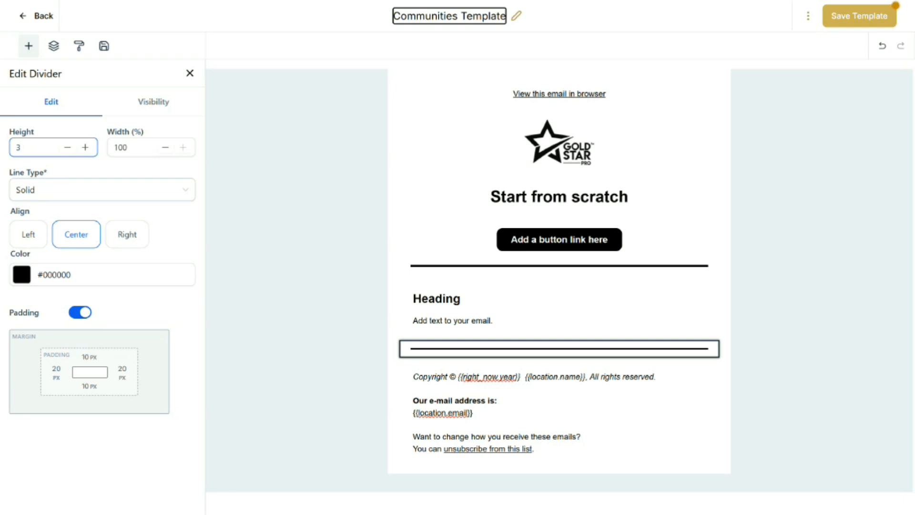
click(860, 16)
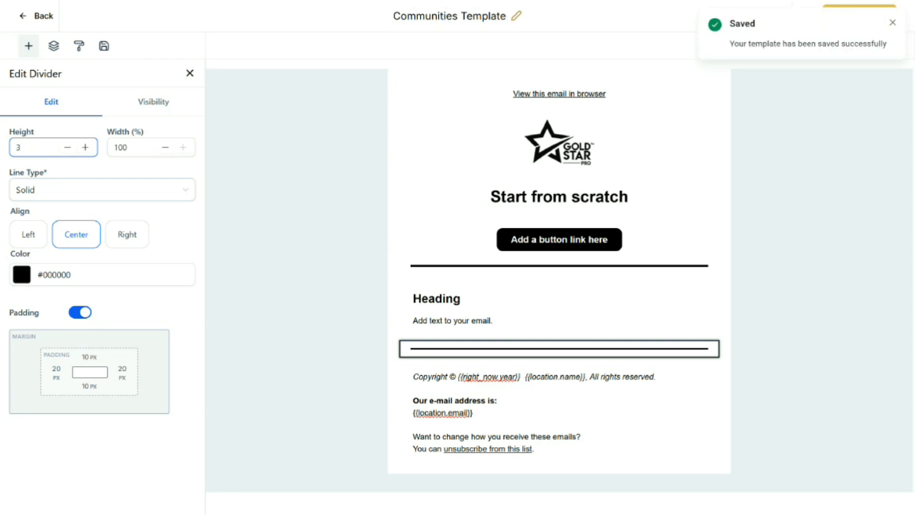
Return to the Communities folder and clone the Communities Template under the name 'Communities - Approved'
click(40, 17)
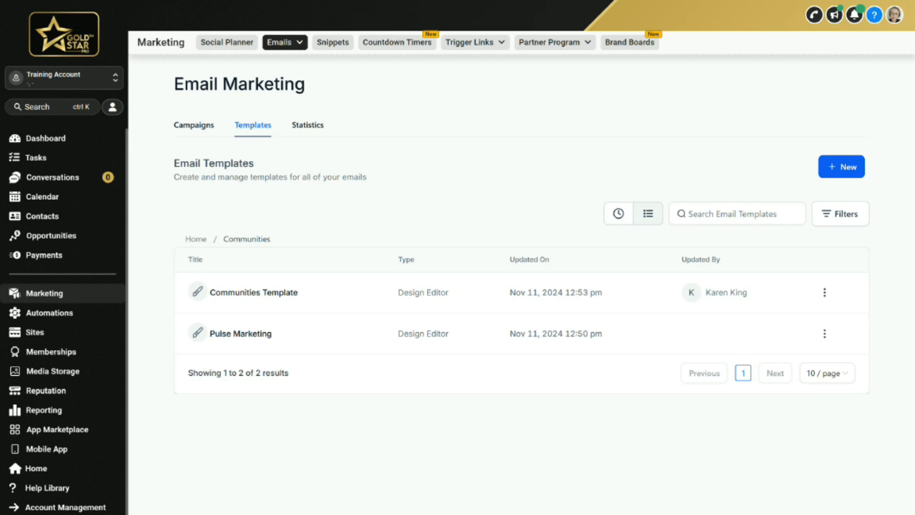
click(825, 292)
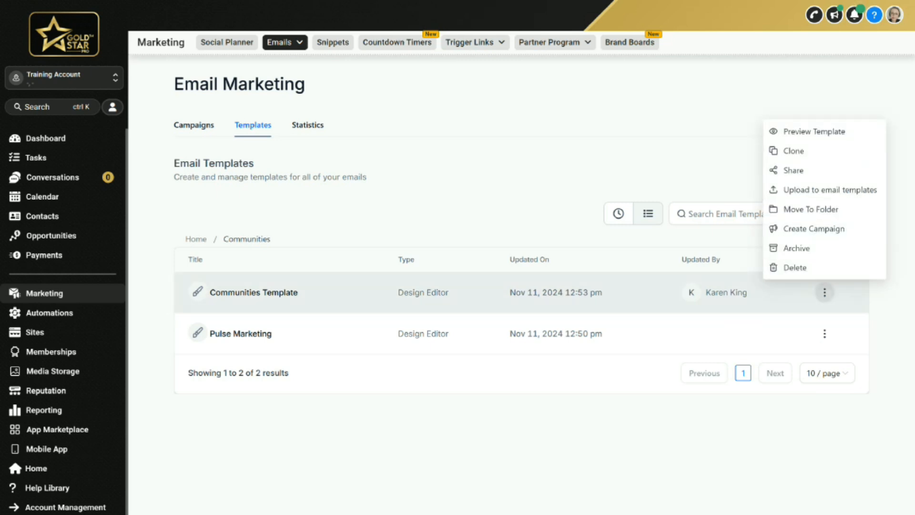
click(794, 151)
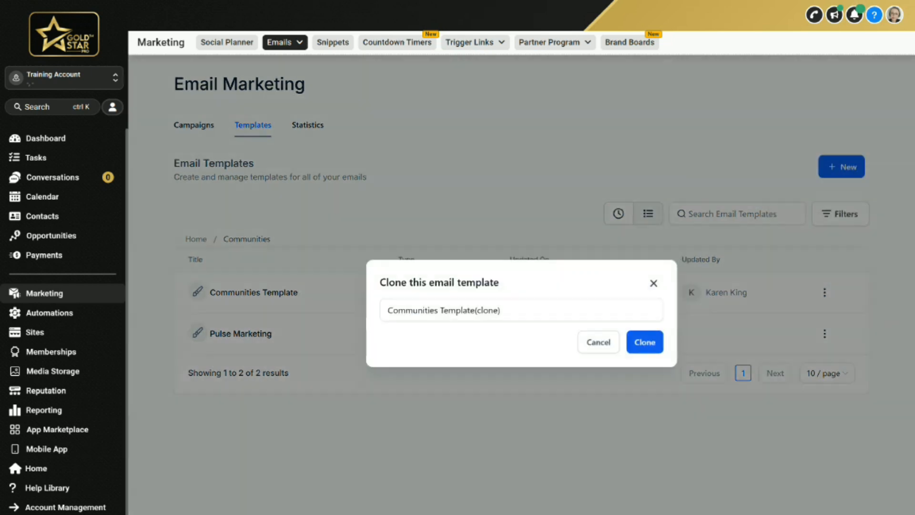
click(499, 318)
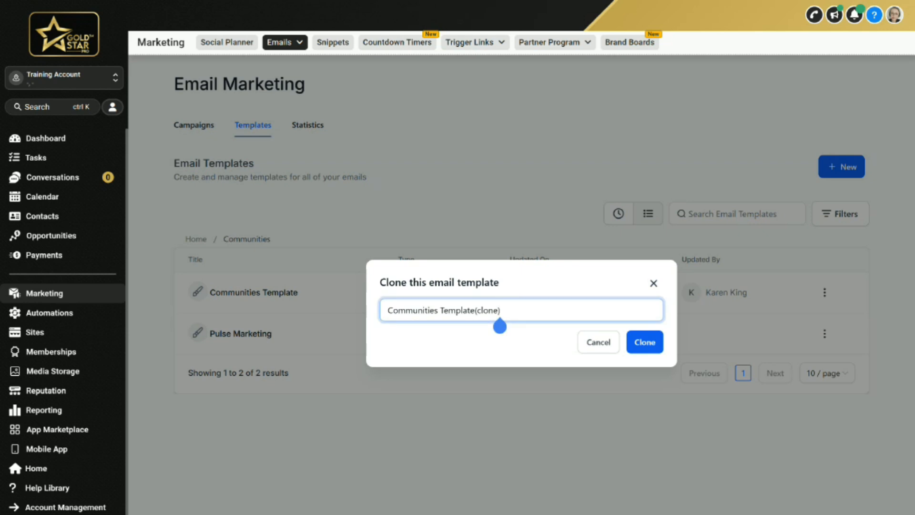
mouse_move(500, 310)
mouse_down()
mouse_move(387, 311)
mouse_move(440, 310)
mouse_up()
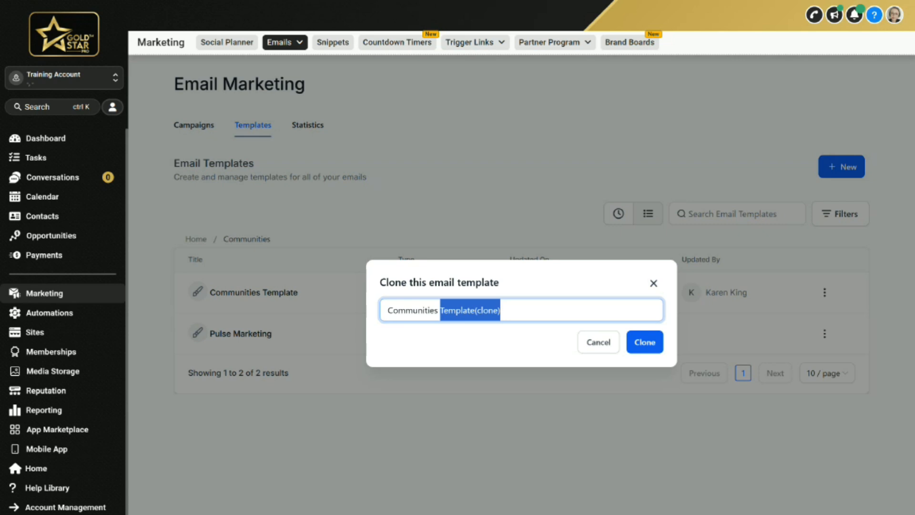
text(- Approved)
key(Return)
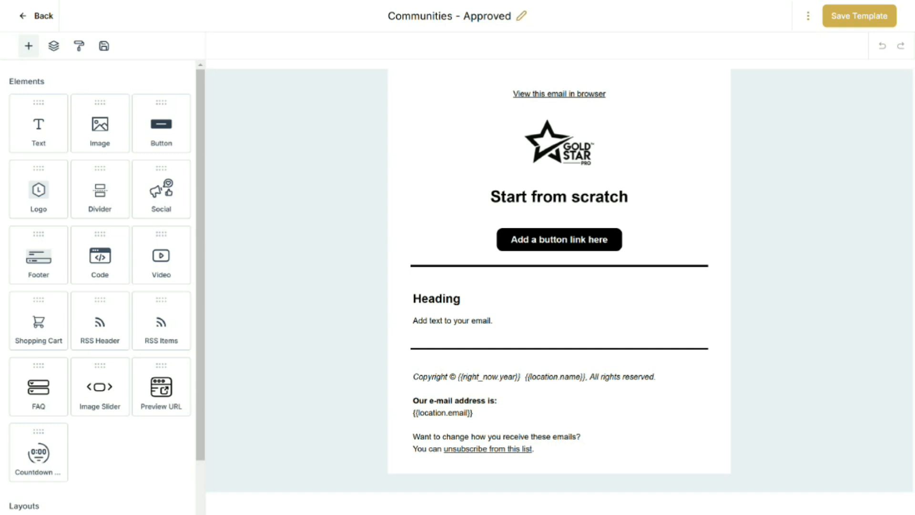
Replace the text block's placeholder with the greeting 'Hey {{contact.first_name}},' using the contact First Name custom value
click(415, 299)
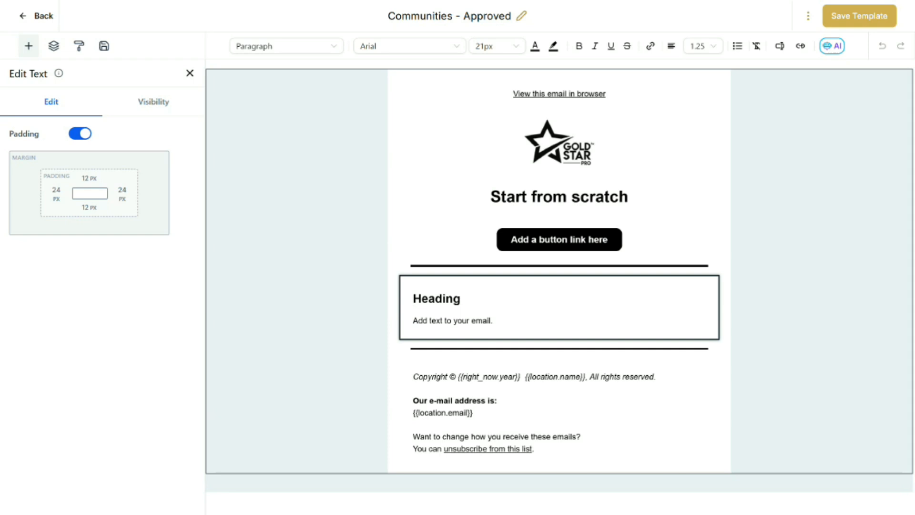
click(503, 319)
drag(492, 320, 412, 320)
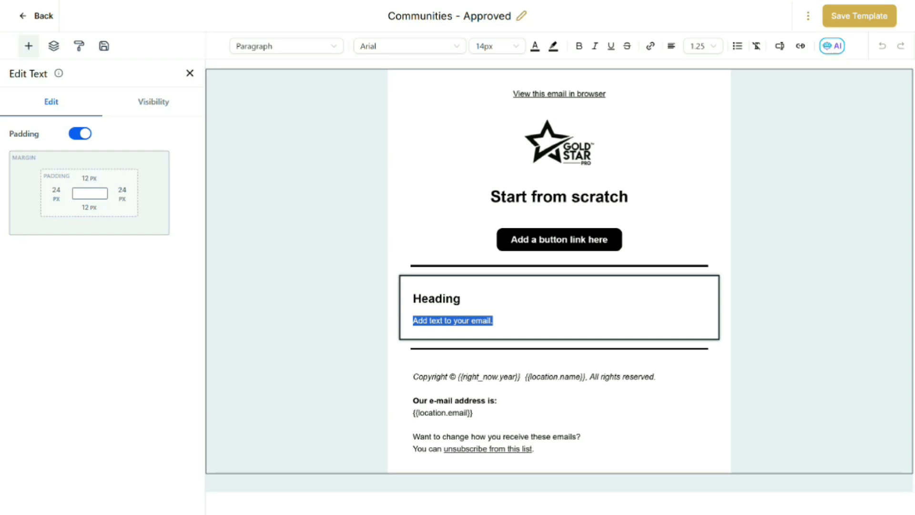
text(Hey)
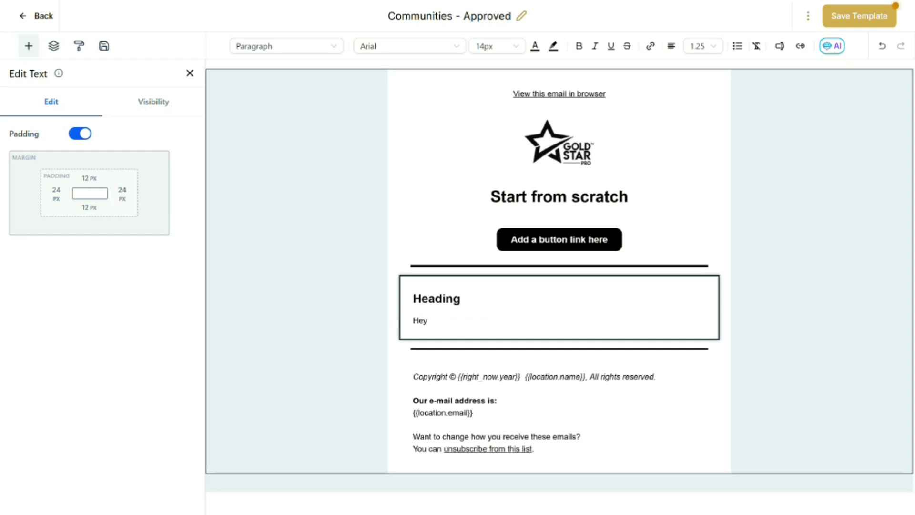
click(780, 47)
click(713, 97)
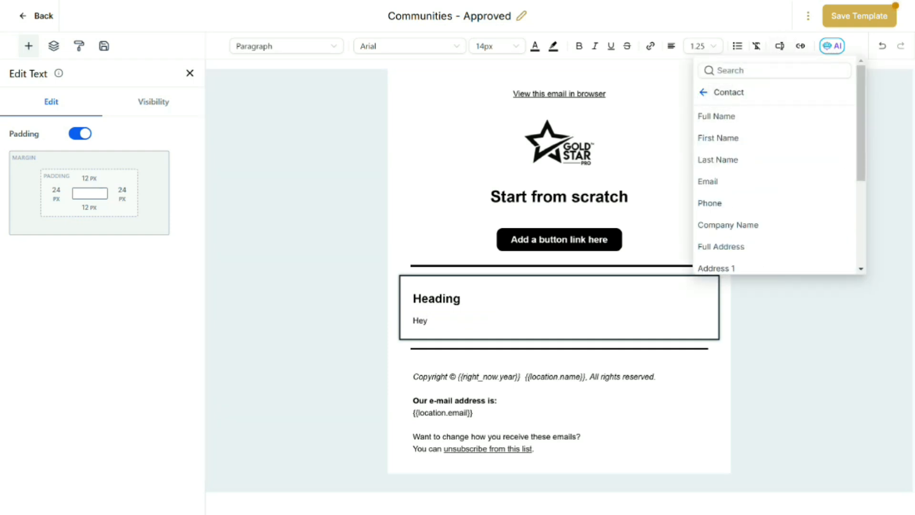
click(717, 138)
text(.first_name}}.)
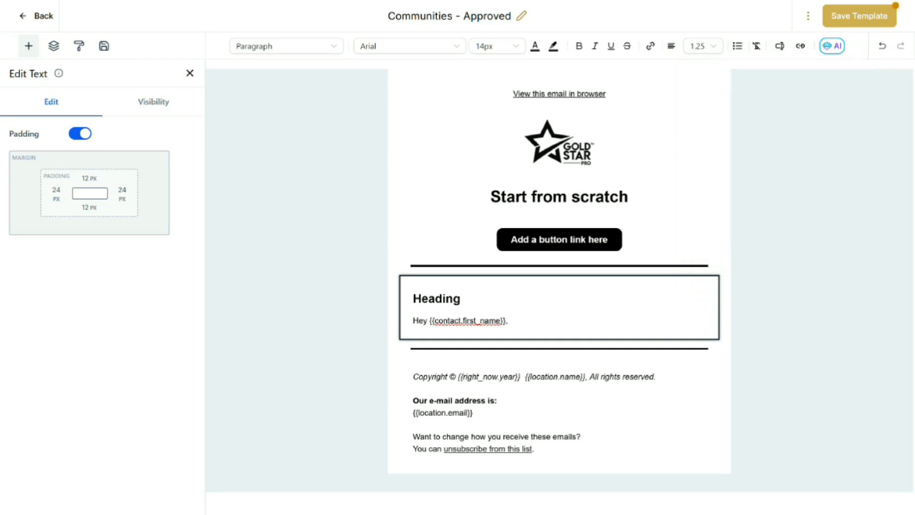
key(Return)
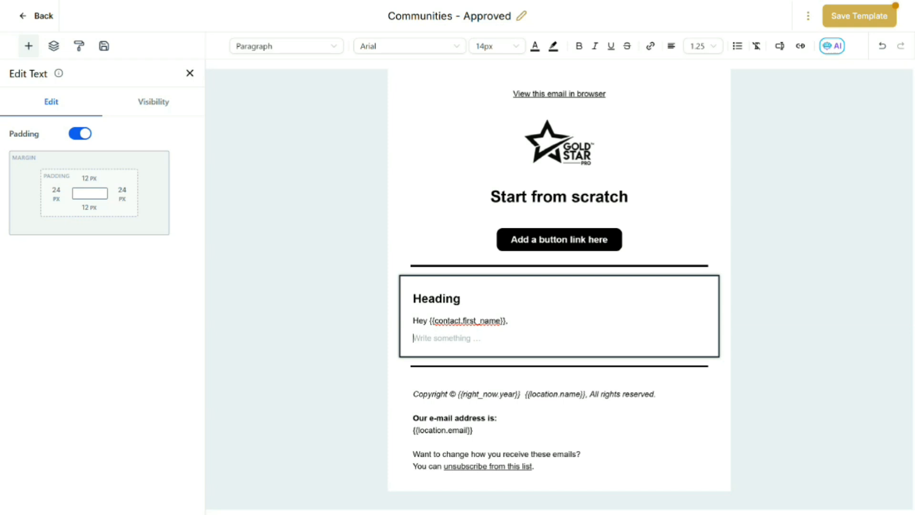
Add the line 'Great news, your request to join {{communities_group.name}} has been approved!' using the Communities Group Name custom value
text(Great news, your request to join)
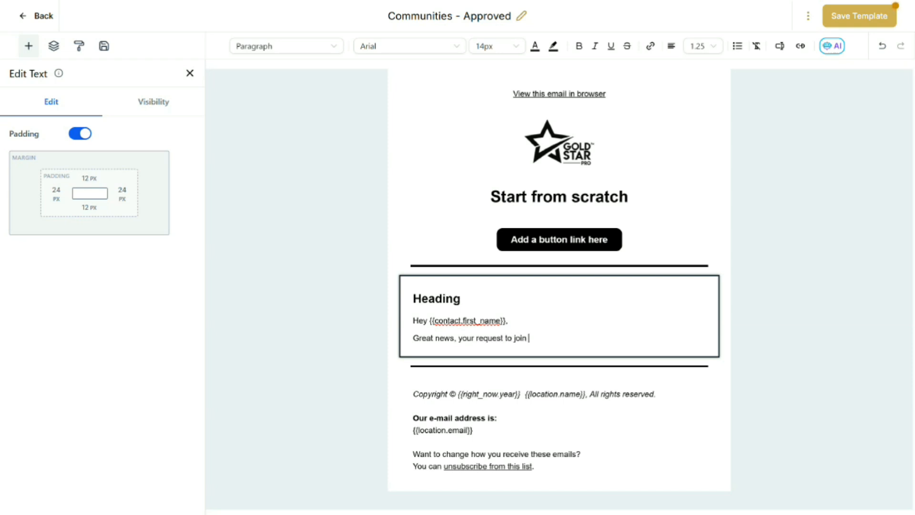
click(779, 45)
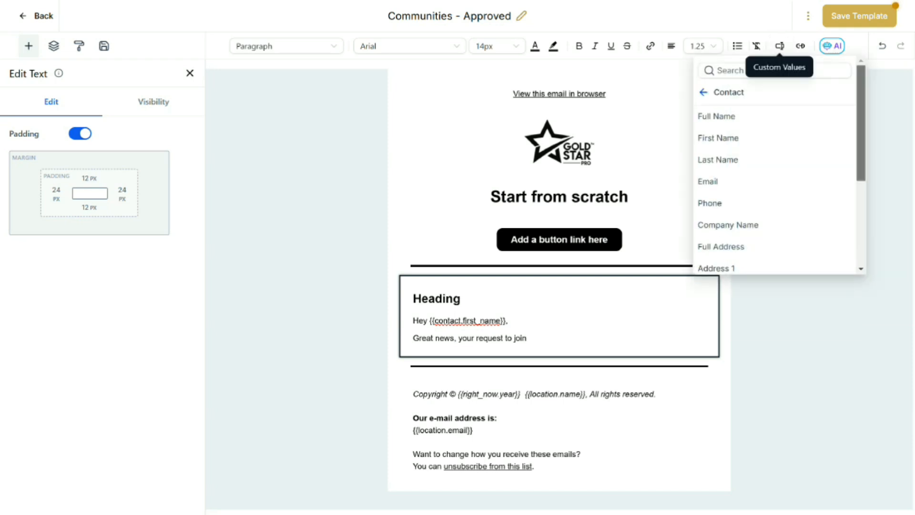
scroll(775, 190, down, 4)
scroll(774, 190, up, 4)
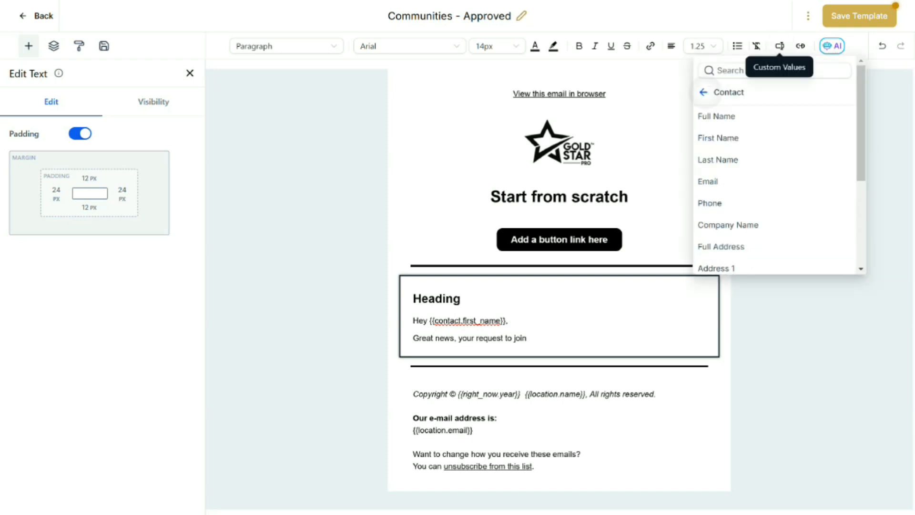
click(703, 92)
scroll(775, 176, down, 5)
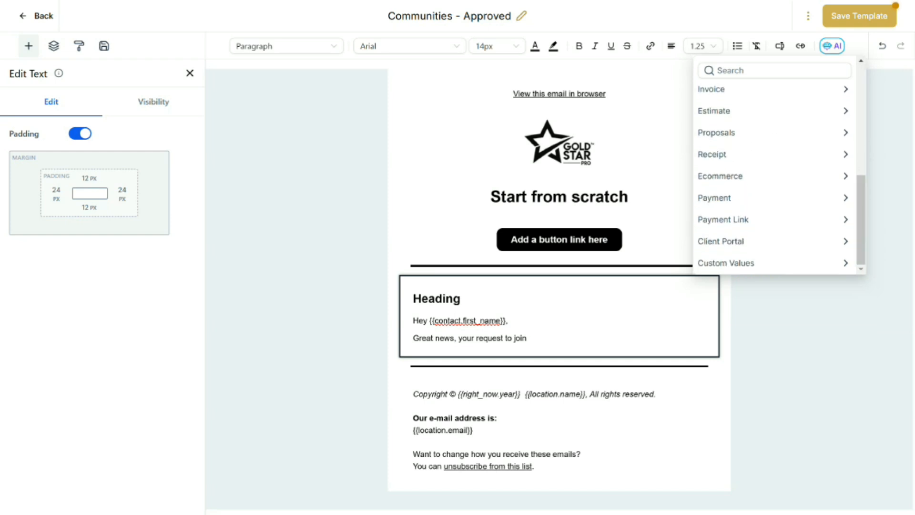
click(722, 242)
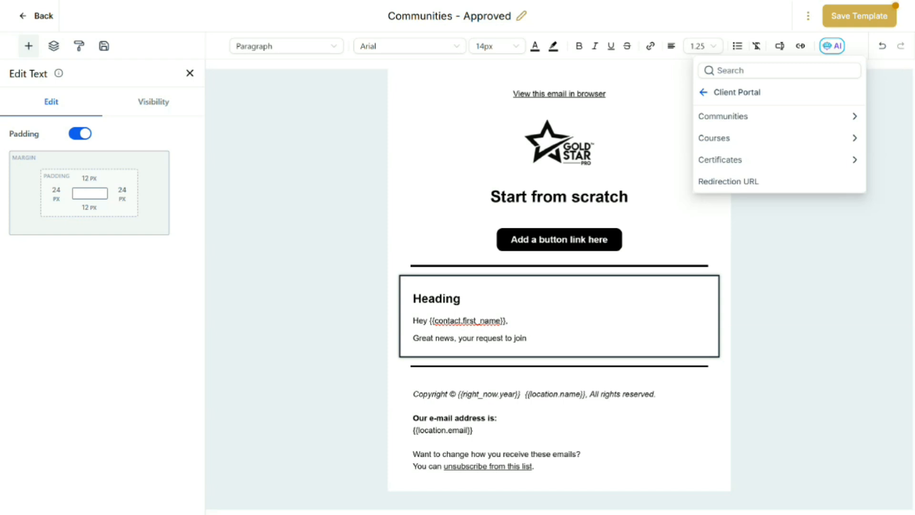
click(725, 117)
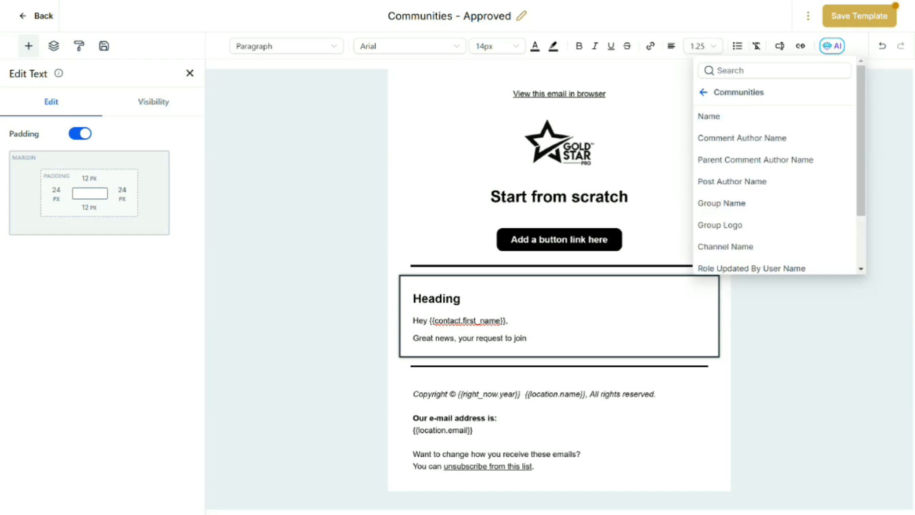
click(722, 203)
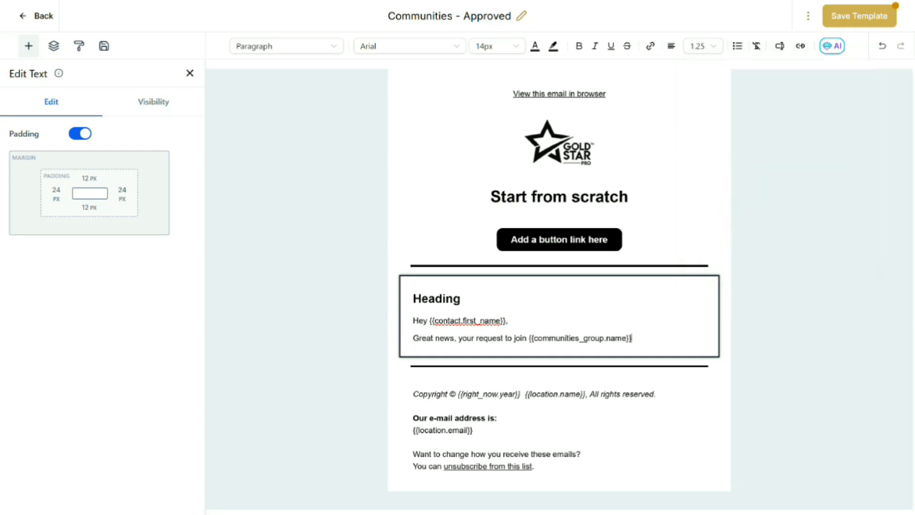
text(has been approved!)
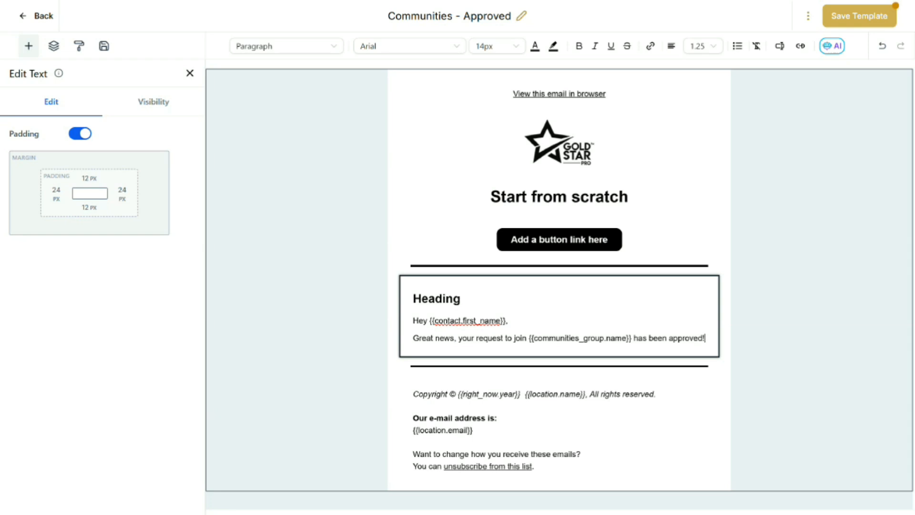
Browse the Client Portal Communities custom values available for the email text
key(Return)
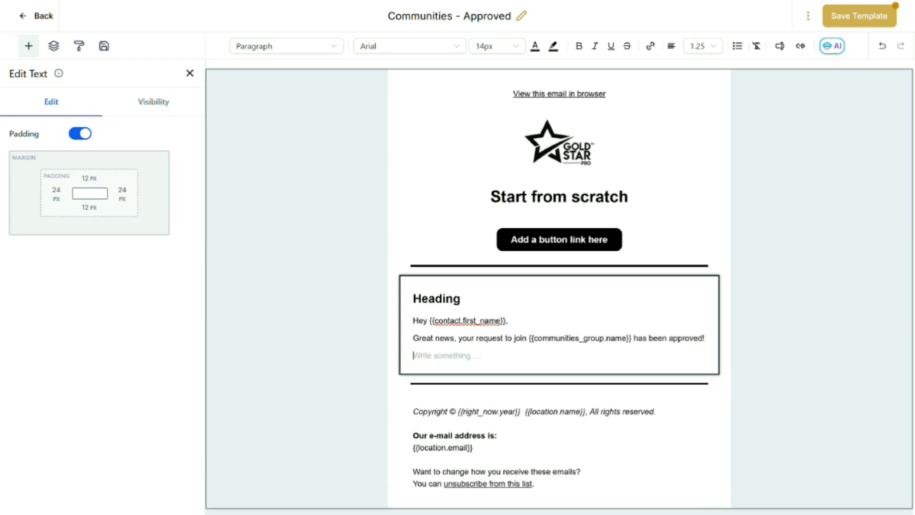
click(780, 46)
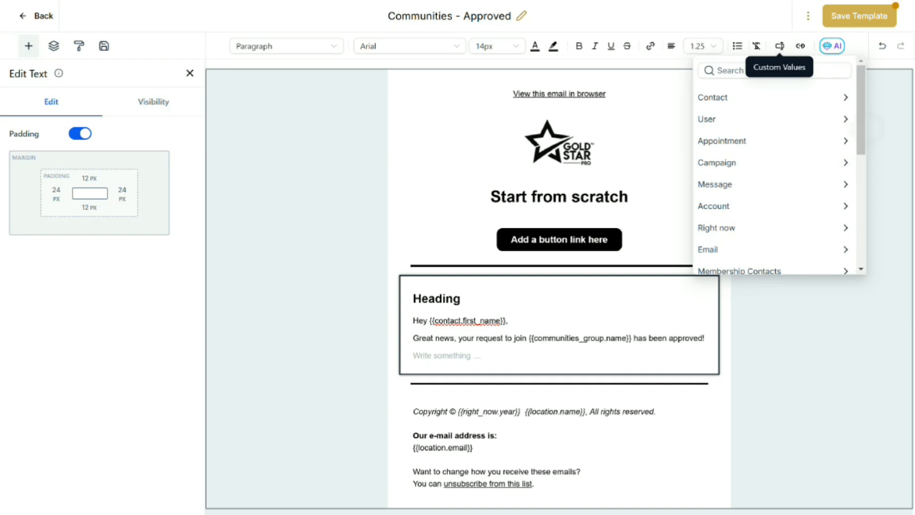
scroll(774, 178, down, 5)
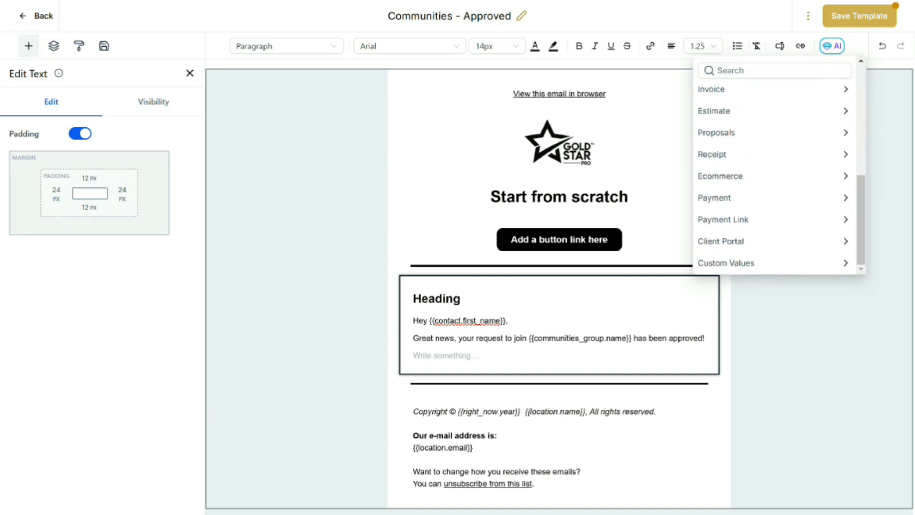
click(721, 241)
click(723, 116)
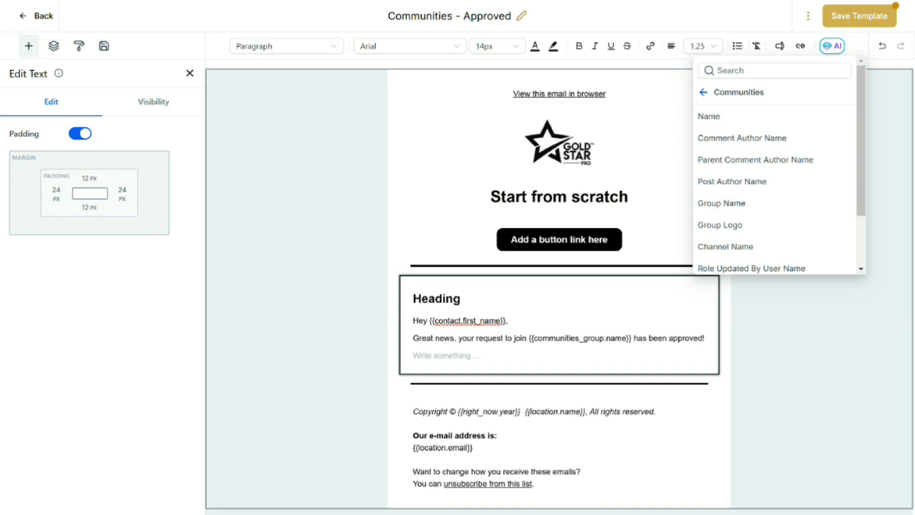
scroll(775, 191, down, 3)
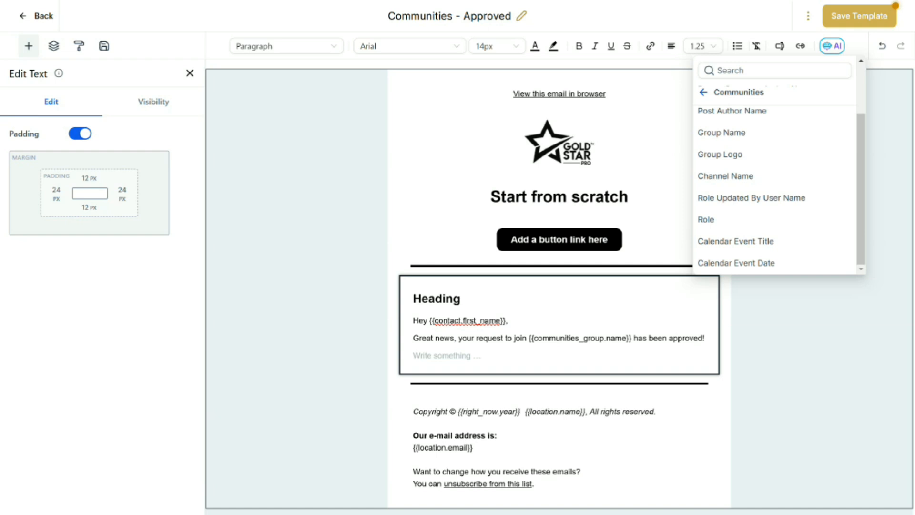
click(813, 360)
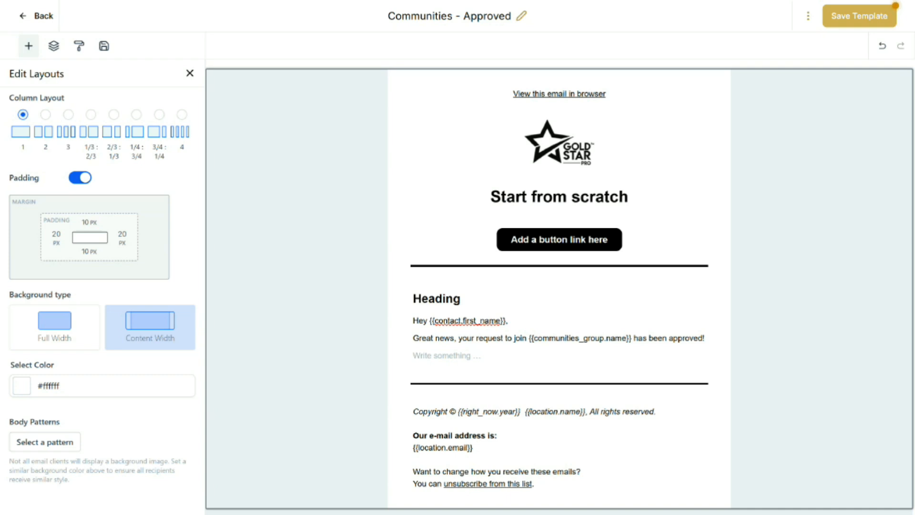
Save the template and open the Client Portal's Email Settings
click(859, 15)
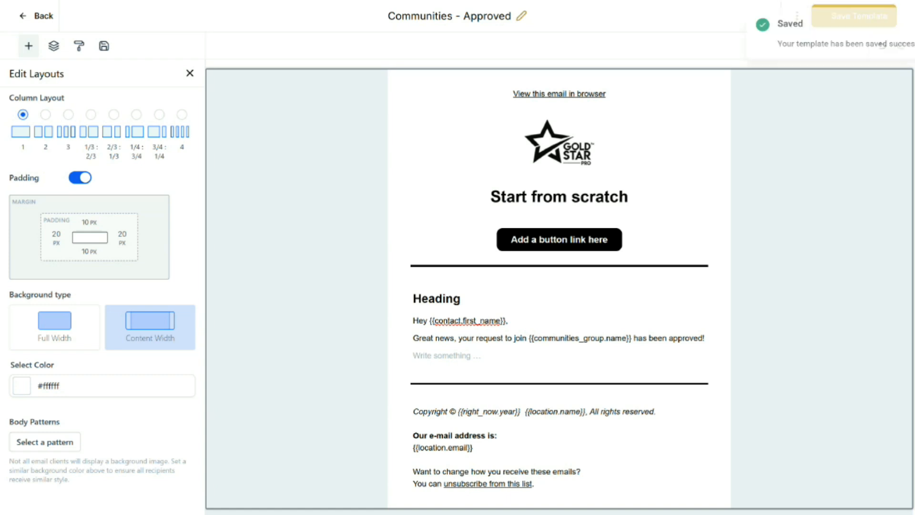
click(36, 16)
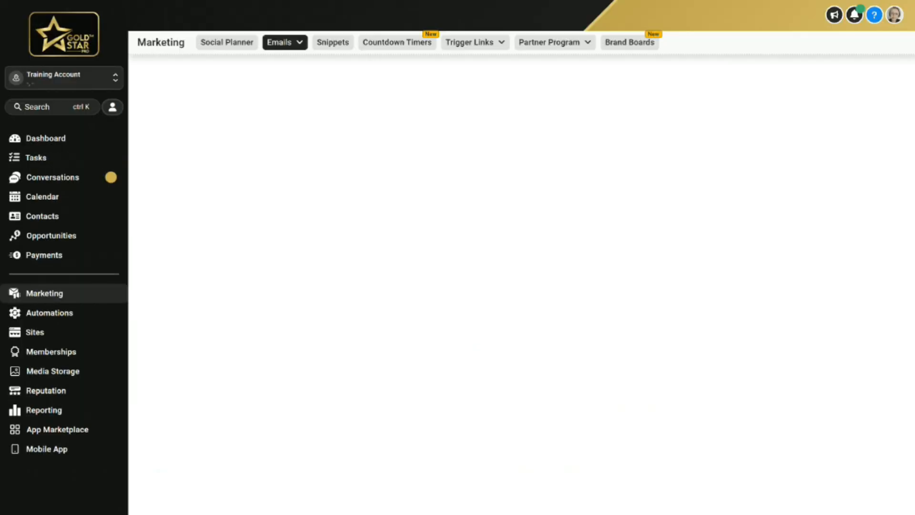
click(35, 332)
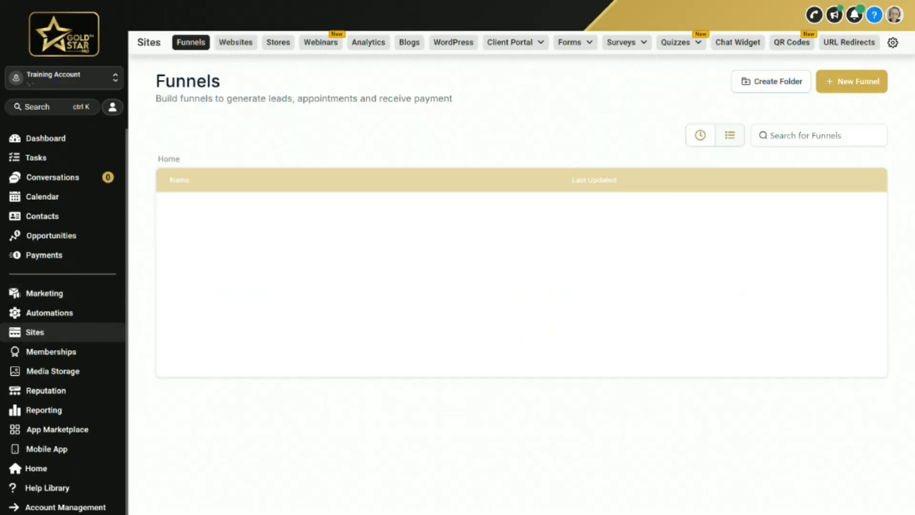
click(516, 42)
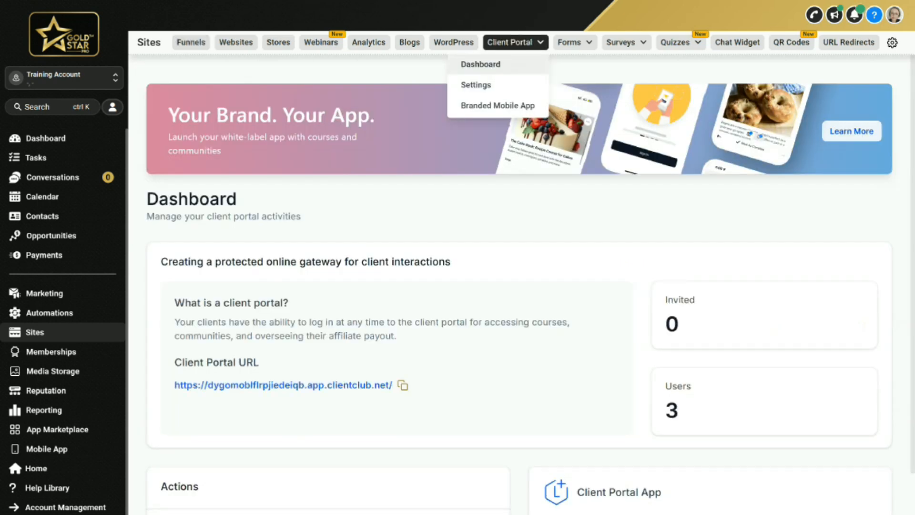
click(479, 85)
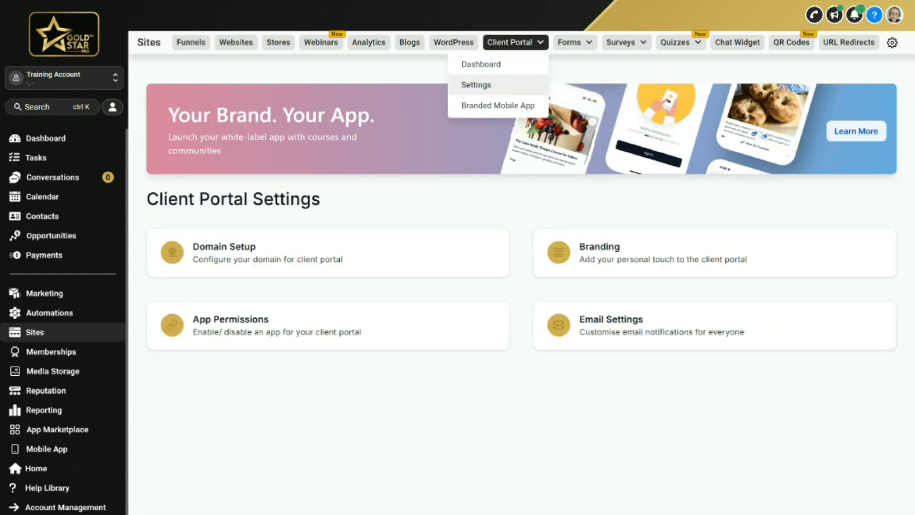
click(611, 319)
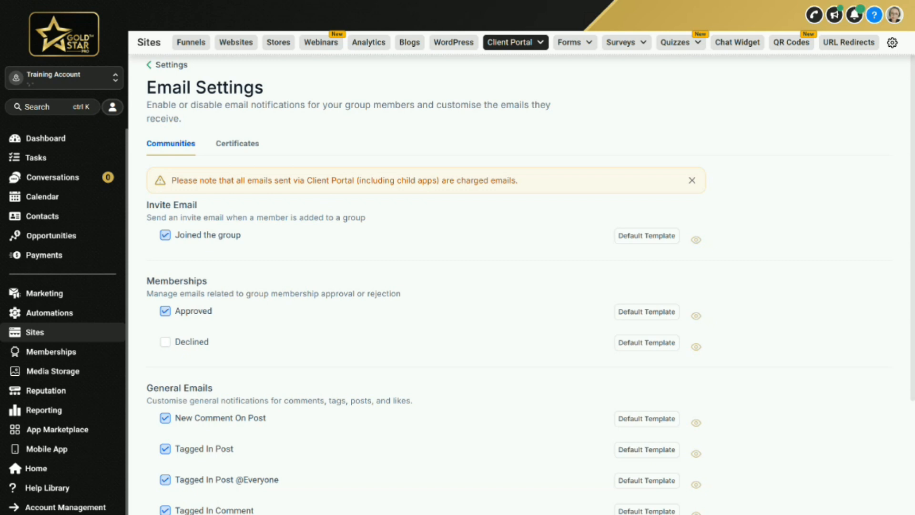
Choose the 'Communities - Approved' template for the Approved membership email
click(647, 312)
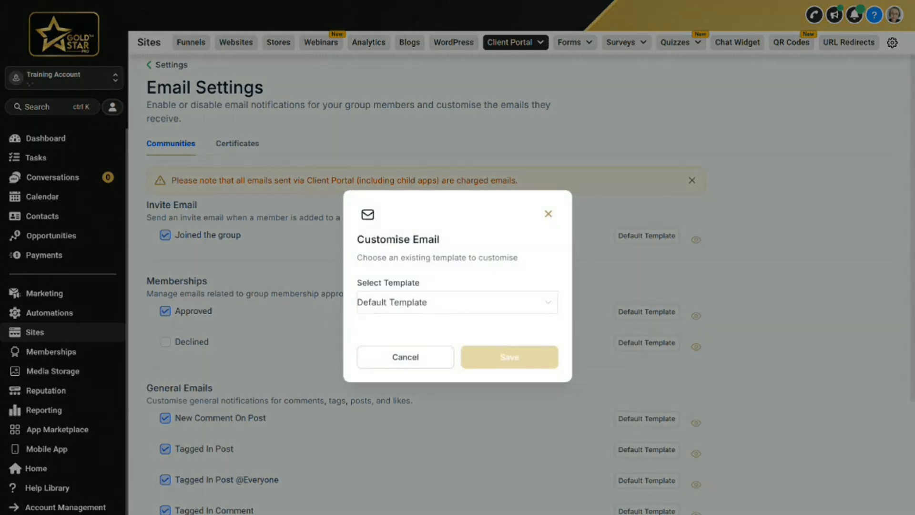
click(457, 302)
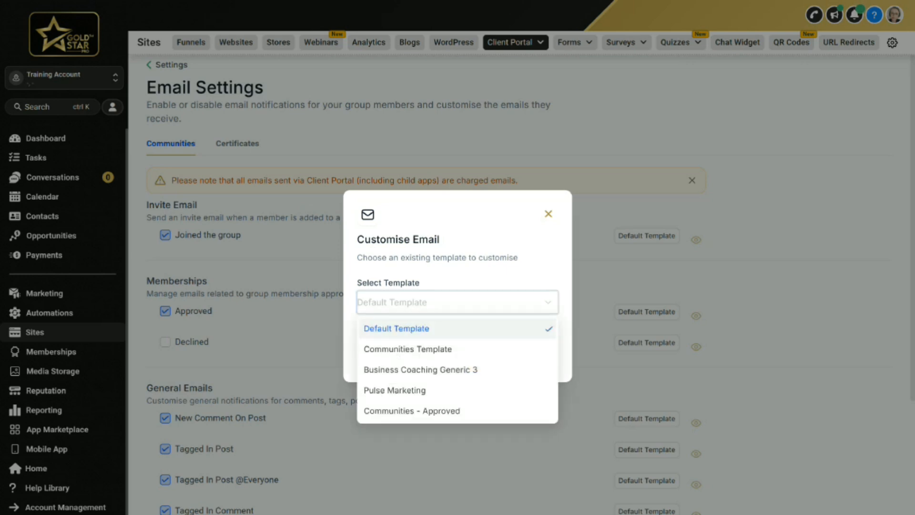
text(comm)
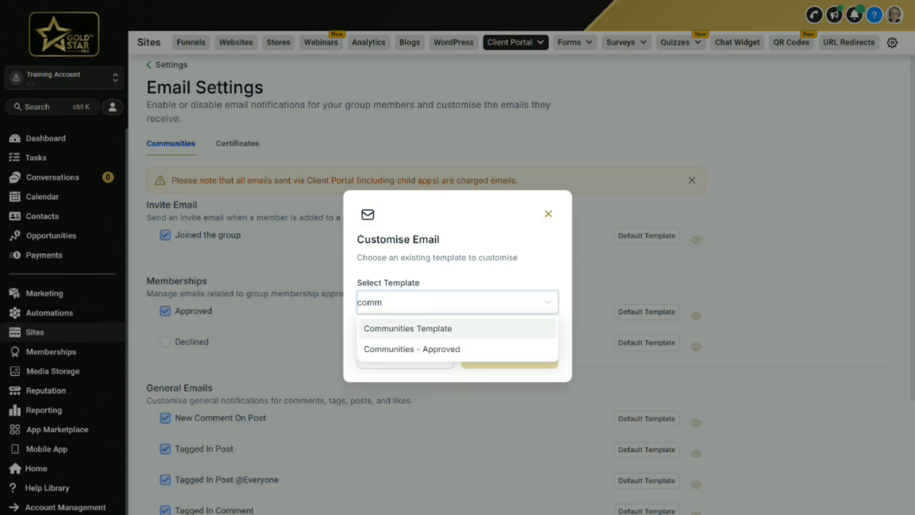
click(401, 349)
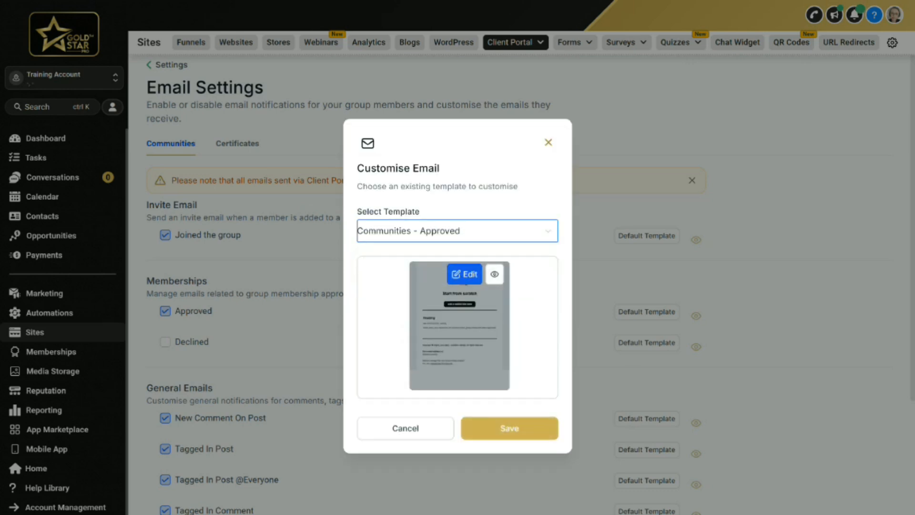
Preview the selected template and open it in the editor, saving and closing it unchanged
click(494, 274)
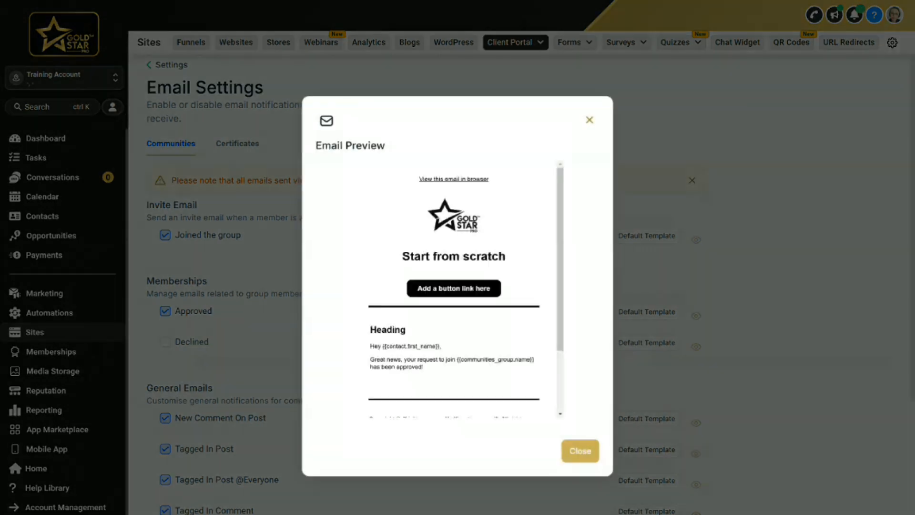
key(Escape)
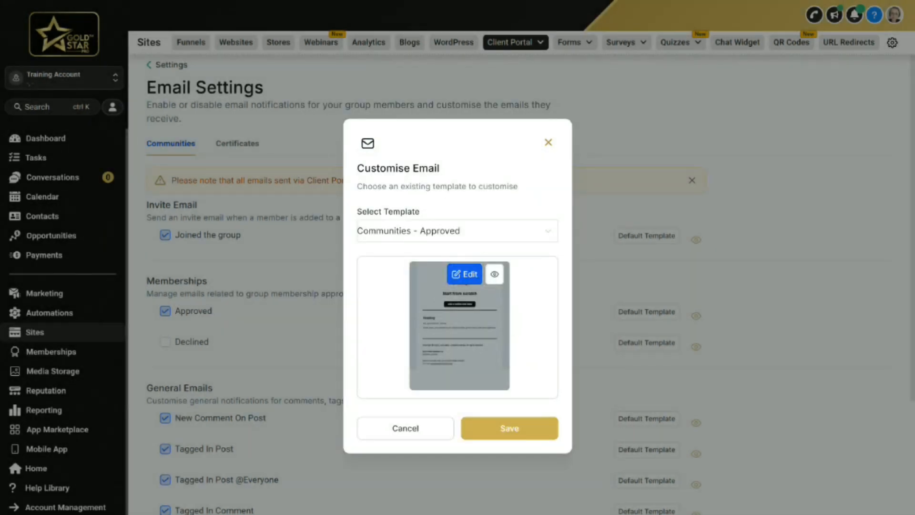
click(464, 274)
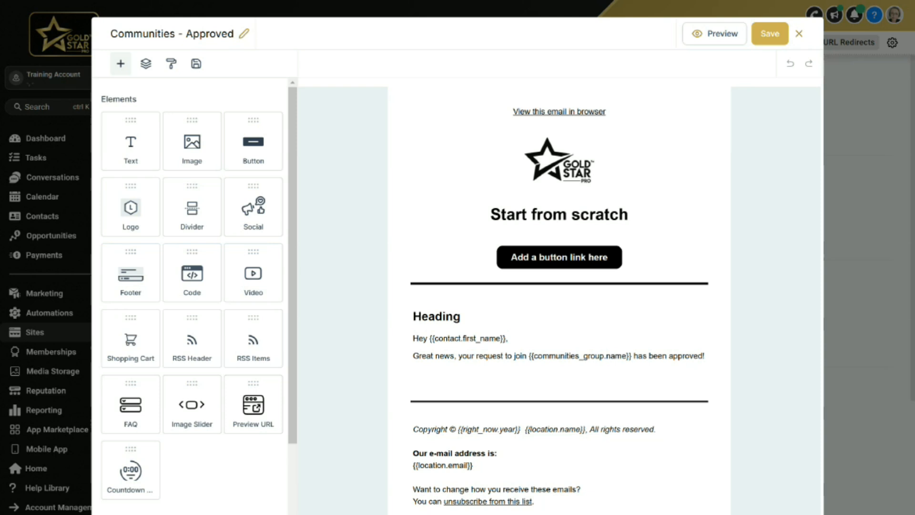
click(770, 34)
click(799, 33)
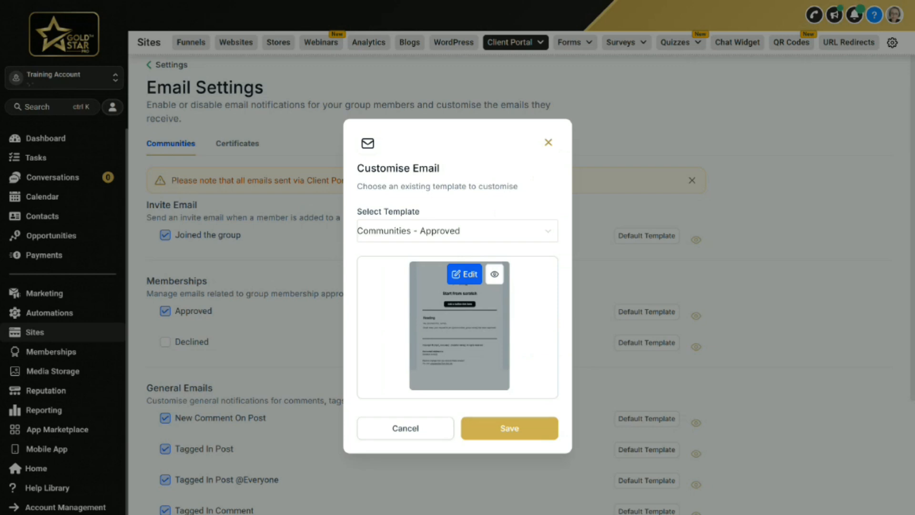
Save the Approved email's template assignment and switch to the Certificates email settings
click(509, 428)
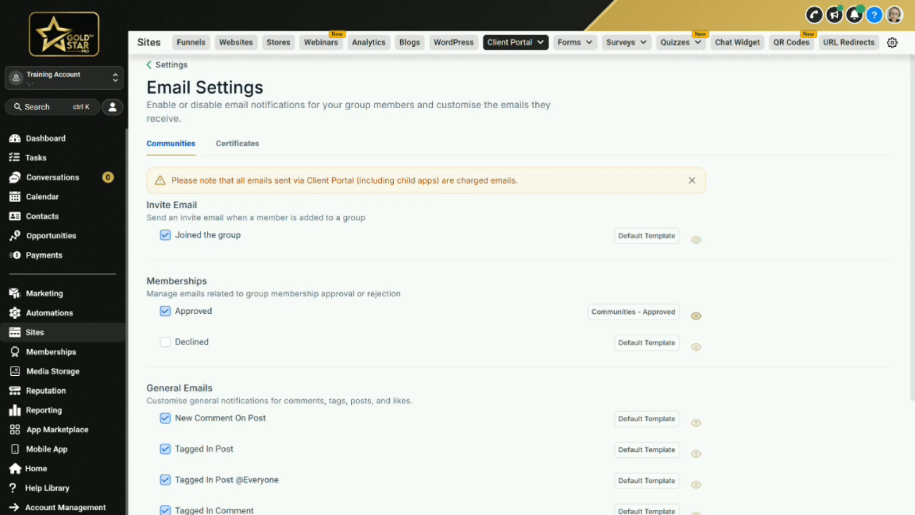
scroll(782, 163, down, 5)
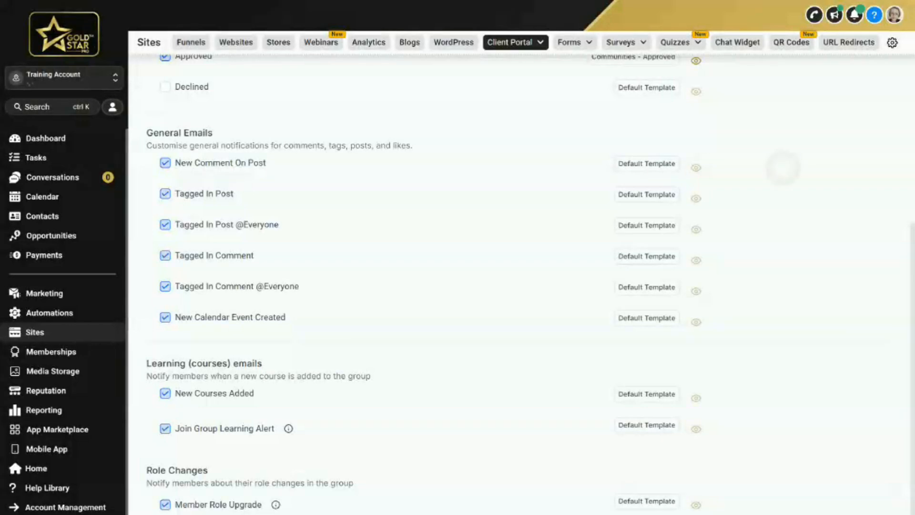
scroll(782, 163, up, 5)
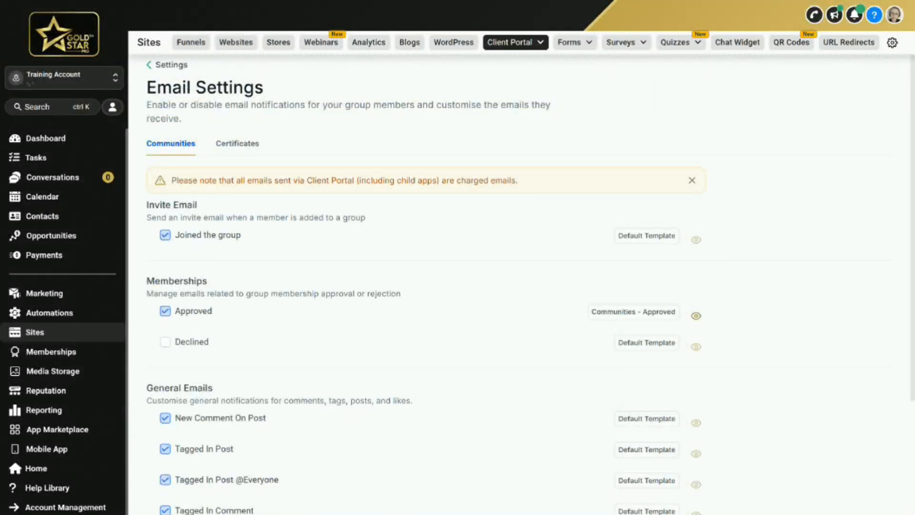
click(237, 143)
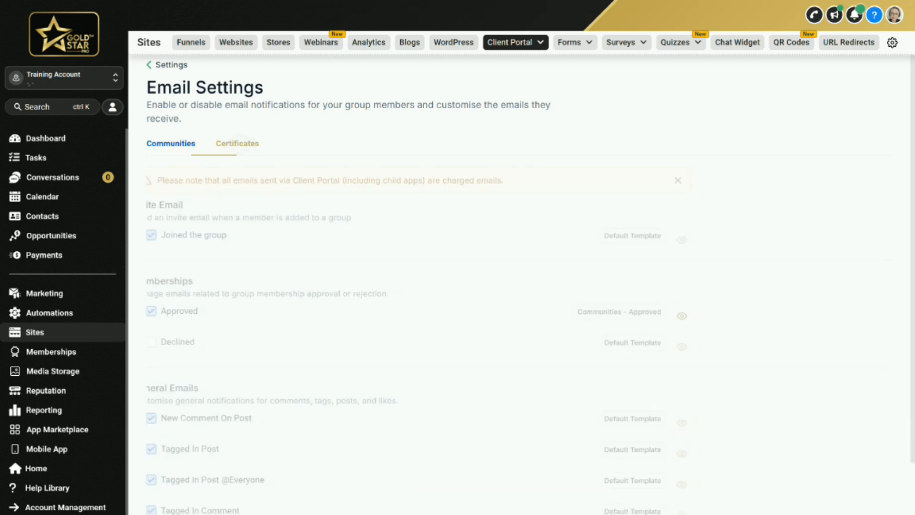